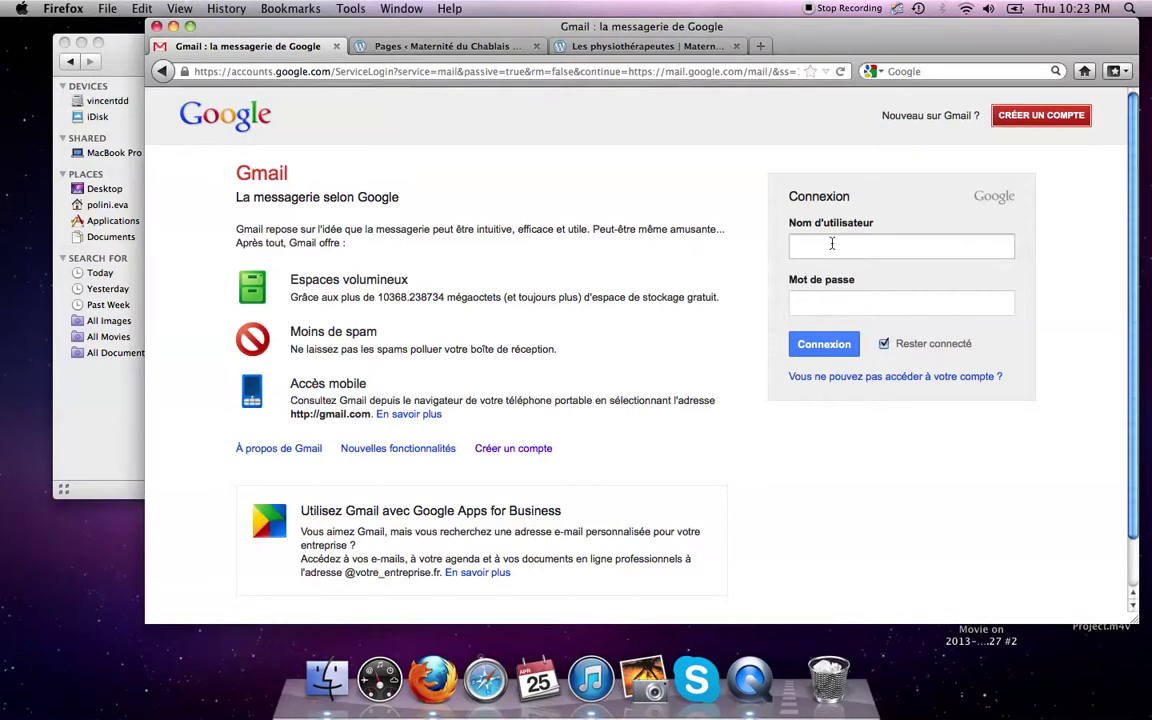
- Sign in to Gmail using the autocompleted saved account username and password
type("mater")
key("Down")
key("Return")
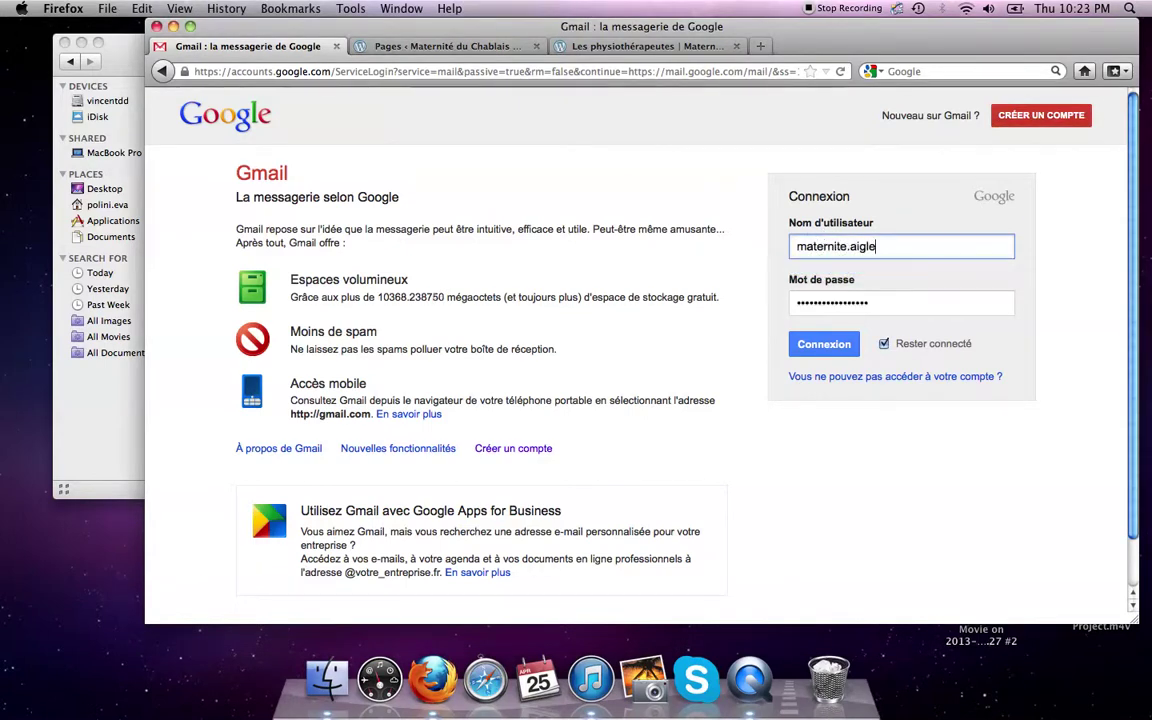
key("Return")
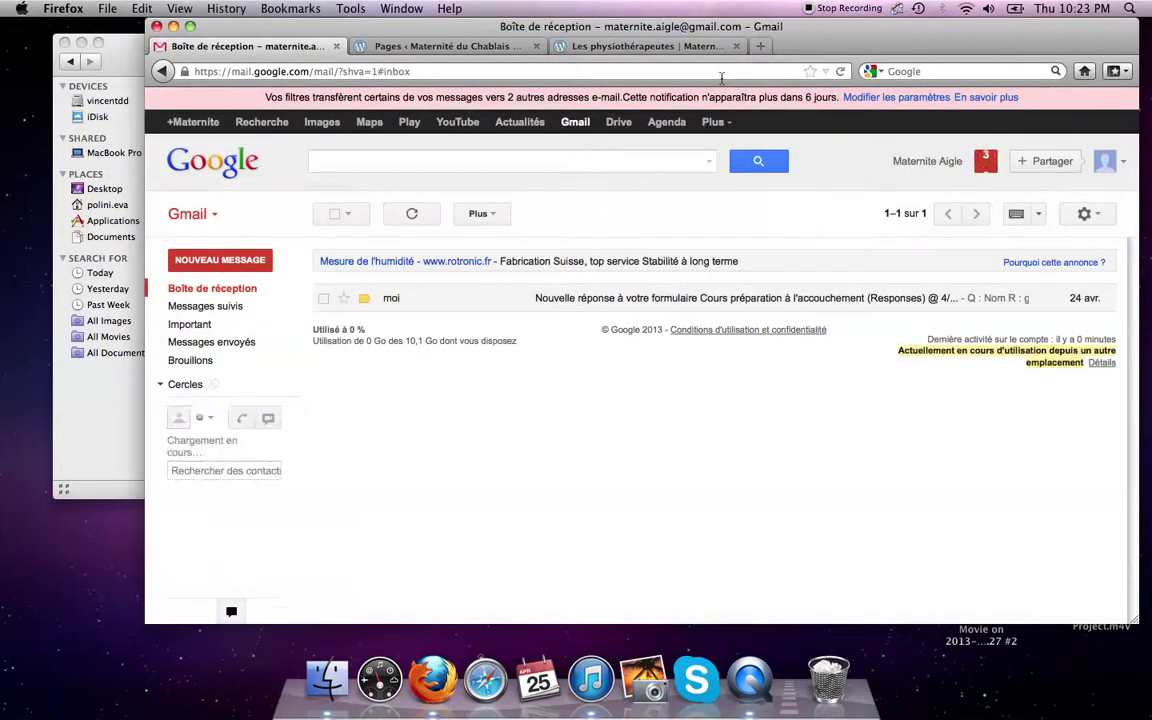
- From Google Drive's CREATE menu, make a new Form with the Purpleicious theme
left_click(620, 121)
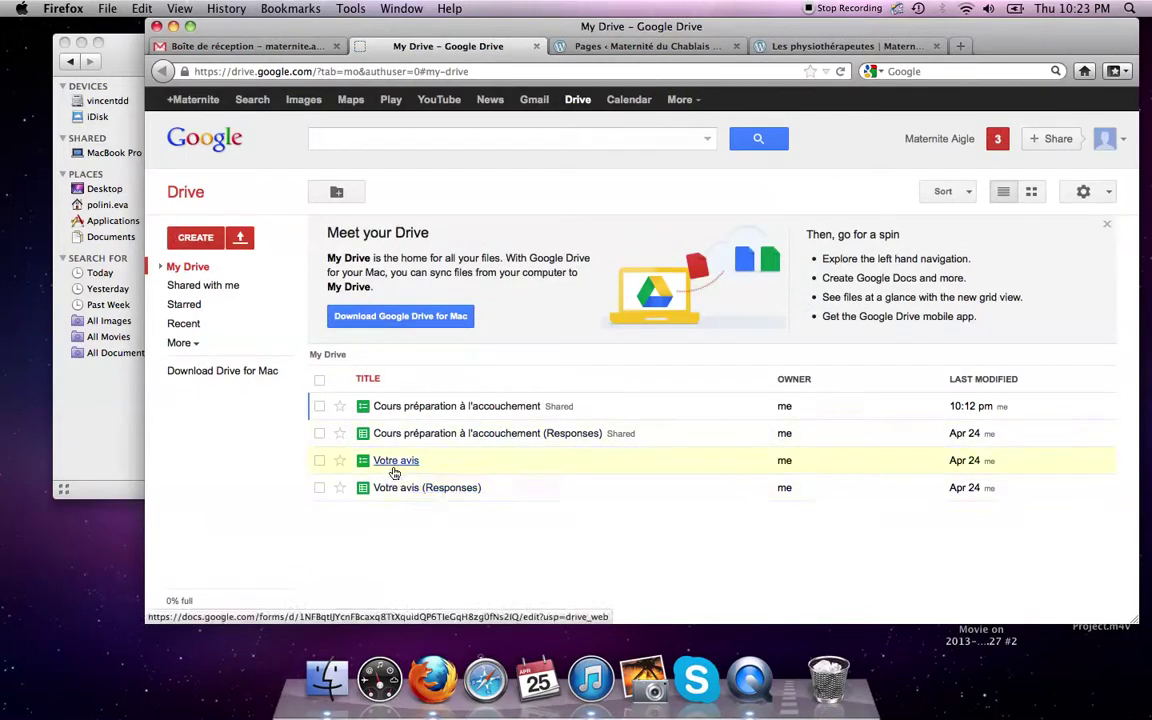
left_click(185, 243)
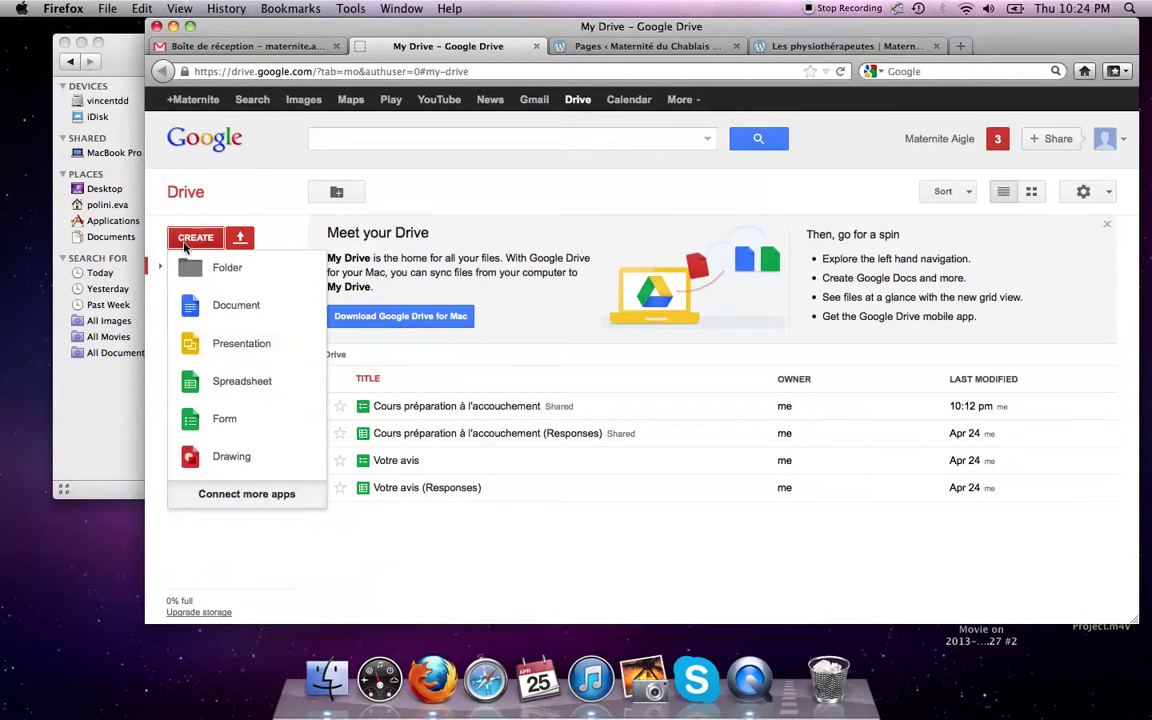
left_click(210, 419)
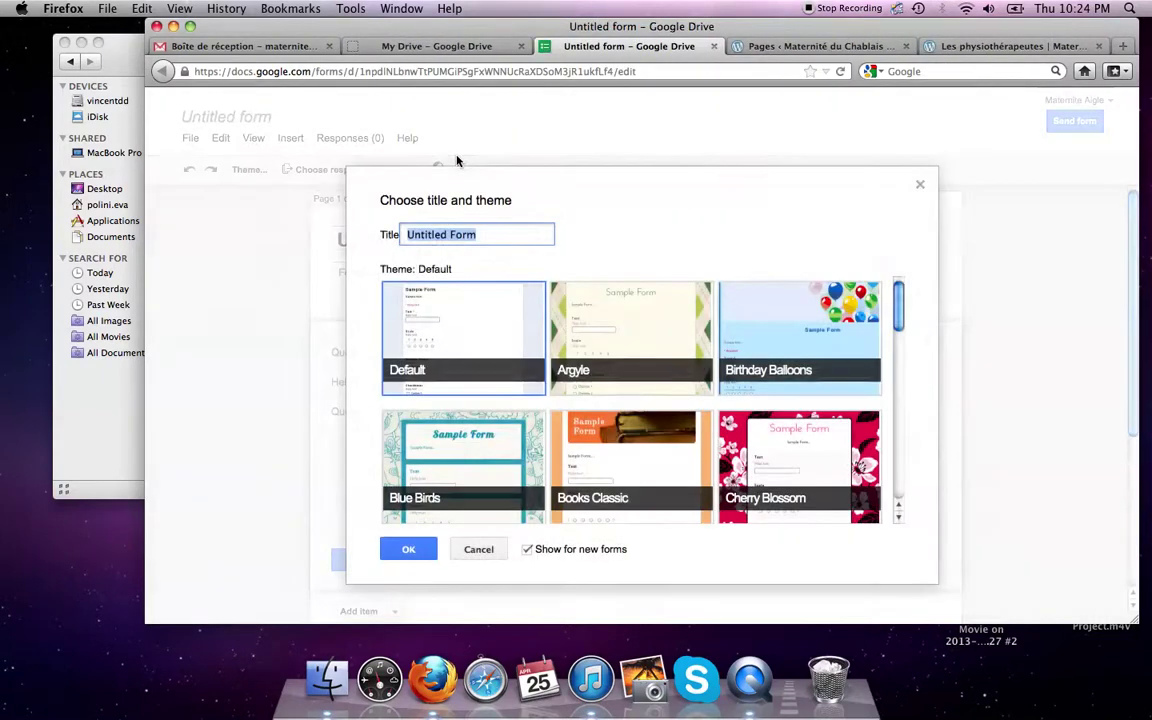
scroll(406, 386, "down", 10)
scroll(449, 428, "down", 2)
left_click(449, 428)
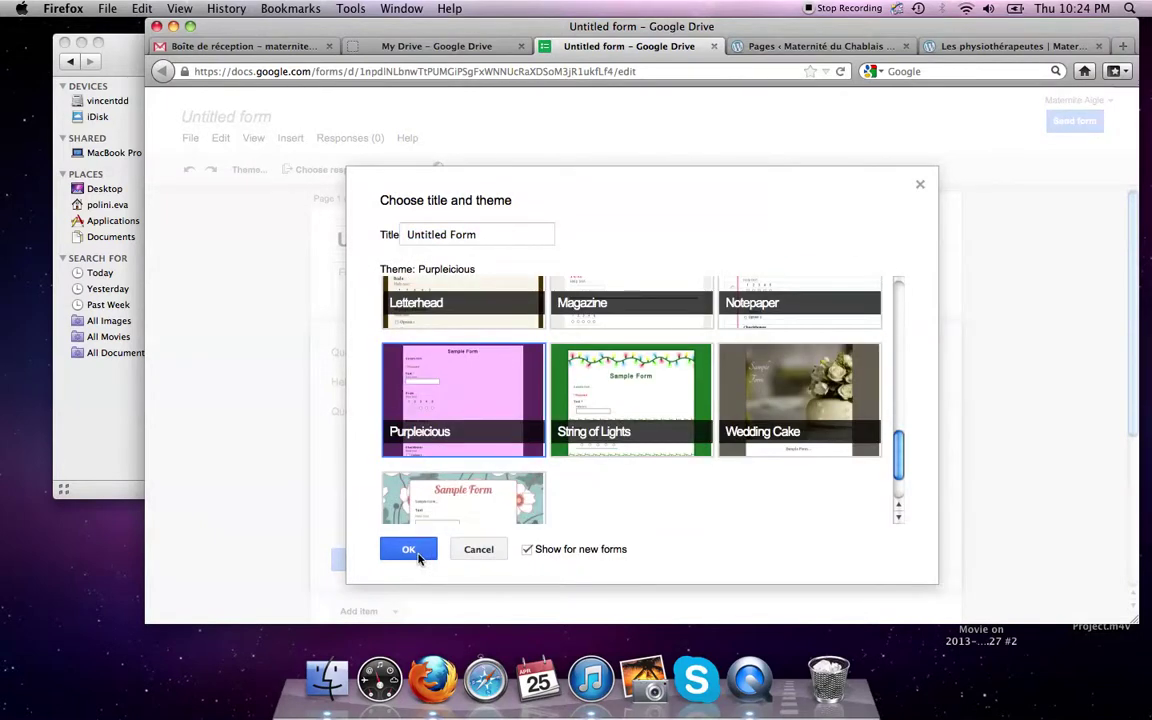
left_click(409, 549)
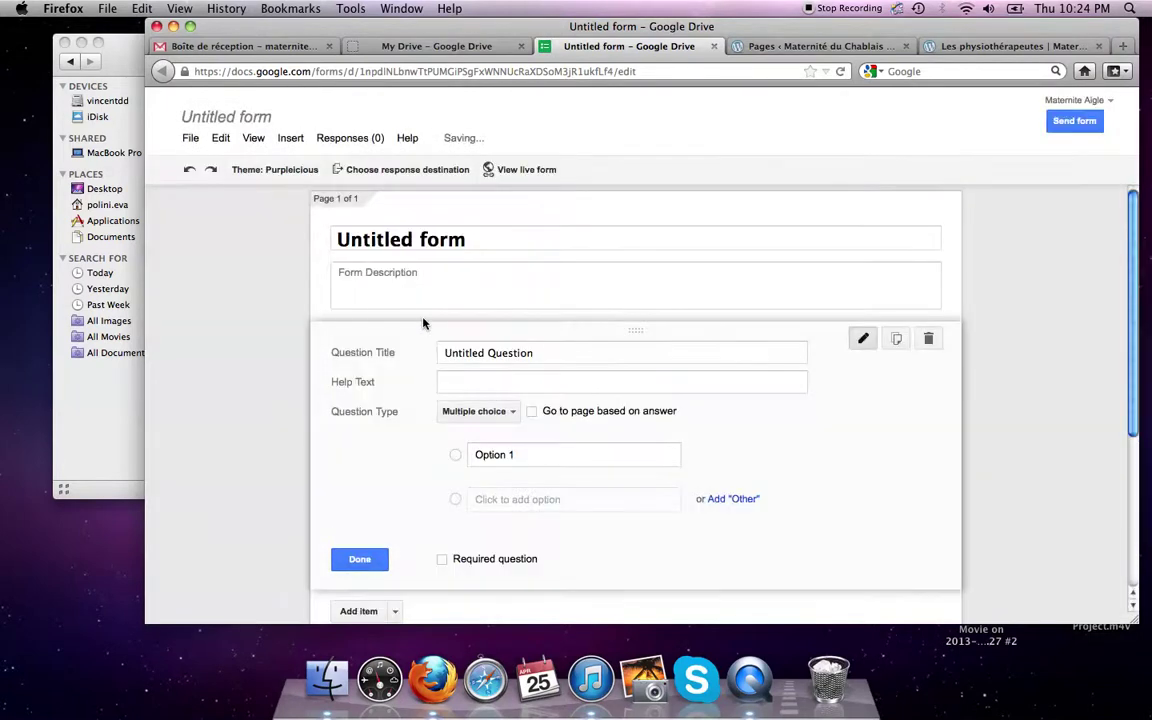
- Replace the form title with 'Mon titre de formulaire'
triple_click(394, 238)
type("Titre")
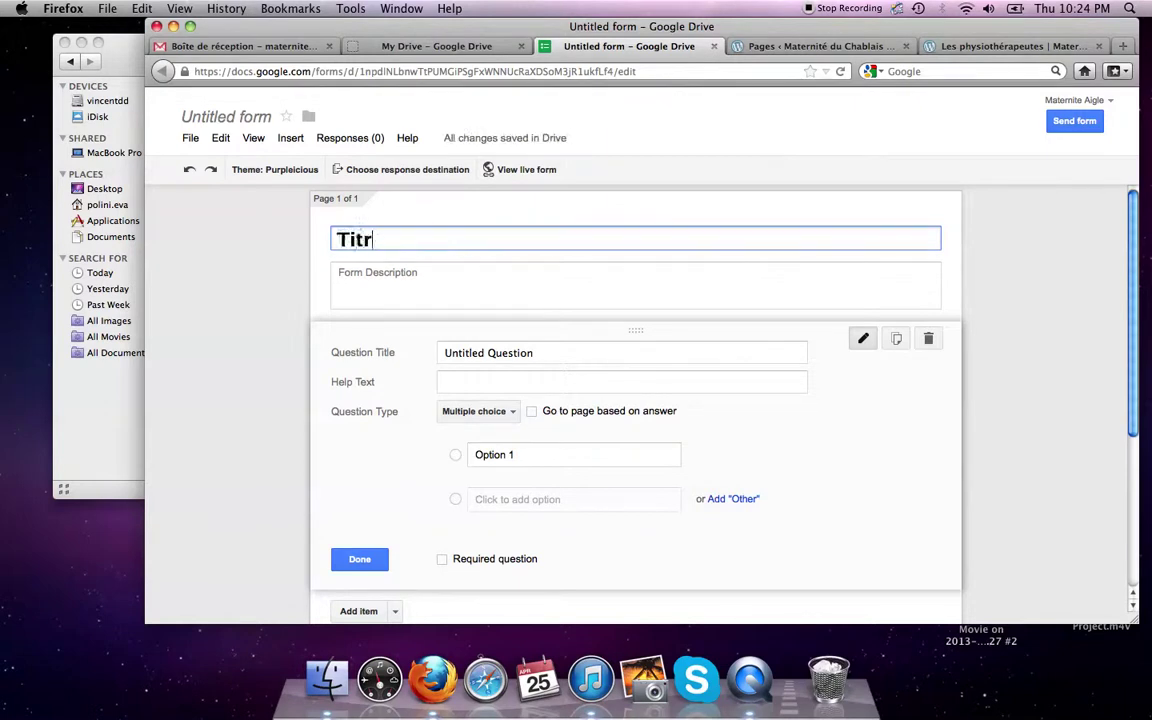
key("BackSpace")
key("BackSpace")
key("BackSpace")
key("BackSpace")
type("Mon titre d")
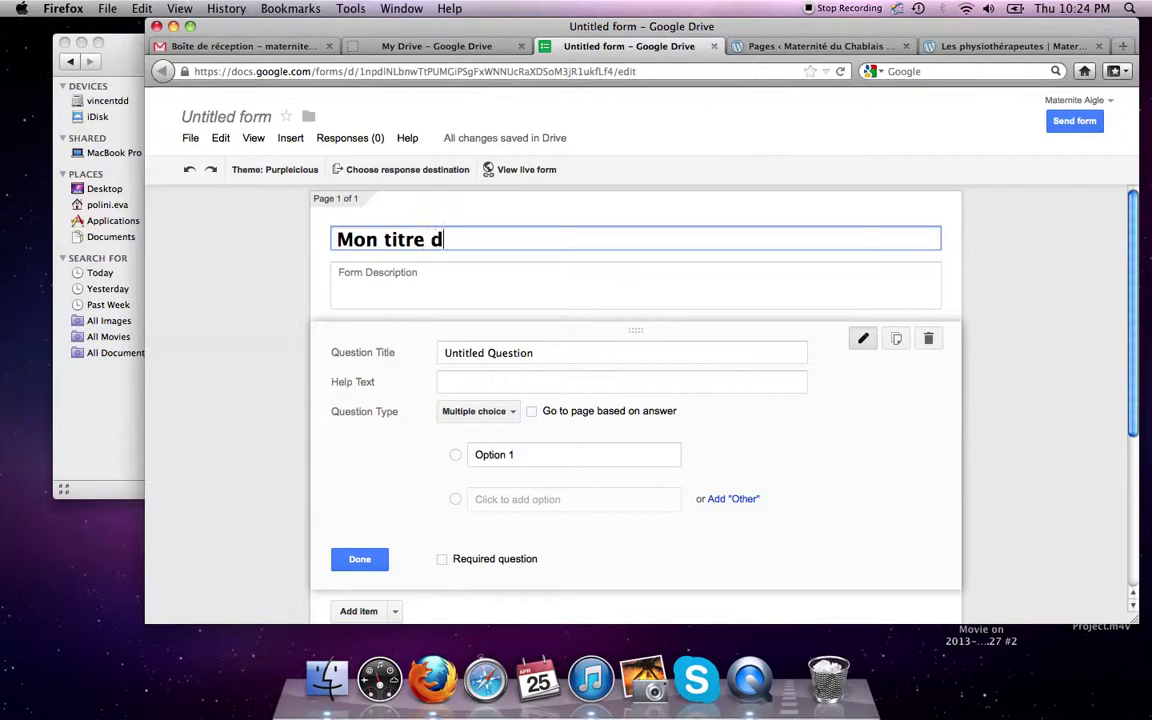
type("e formluaire")
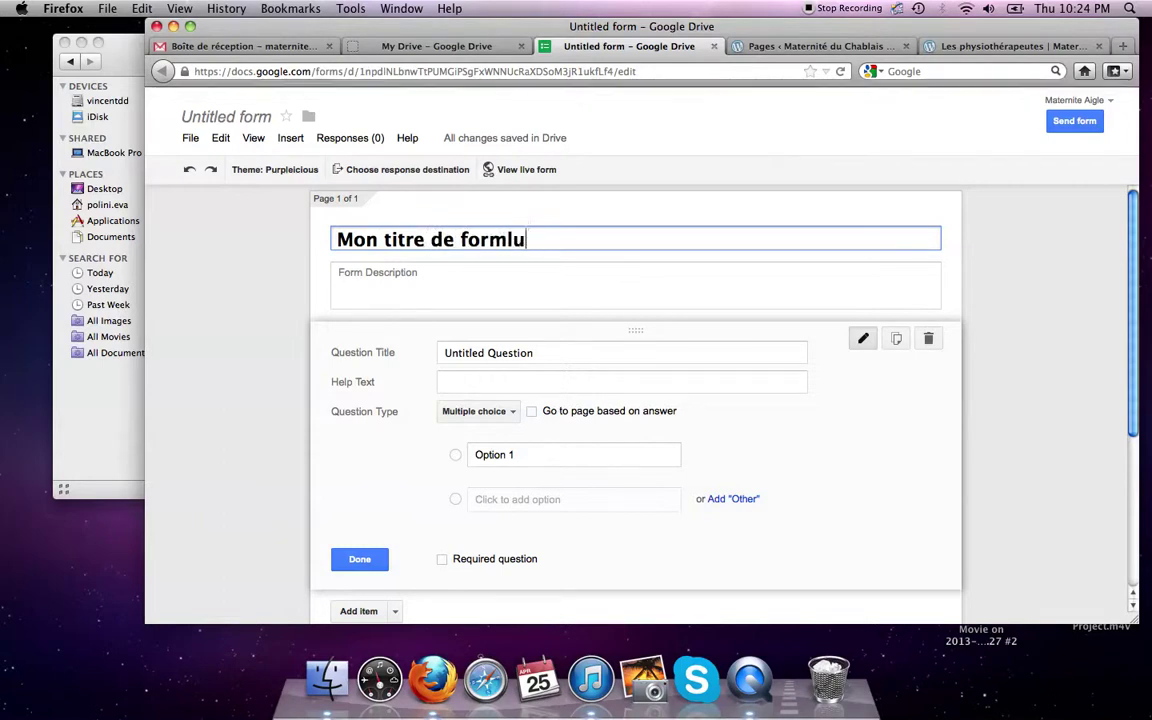
key("BackSpace")
key("BackSpace")
key("BackSpace")
key("BackSpace")
key("BackSpace")
key("BackSpace")
type("ulaire")
- Enter the form description 'Petit aidant l'utilisateur'
left_click(338, 272)
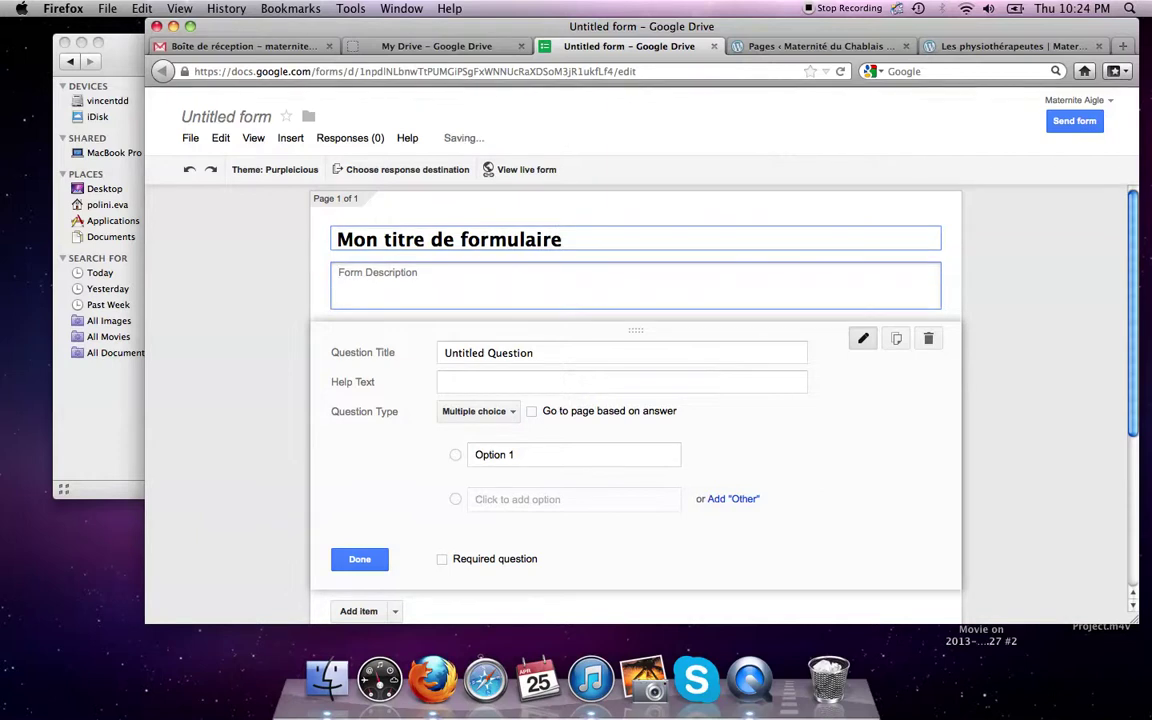
type("Petit aidant la")
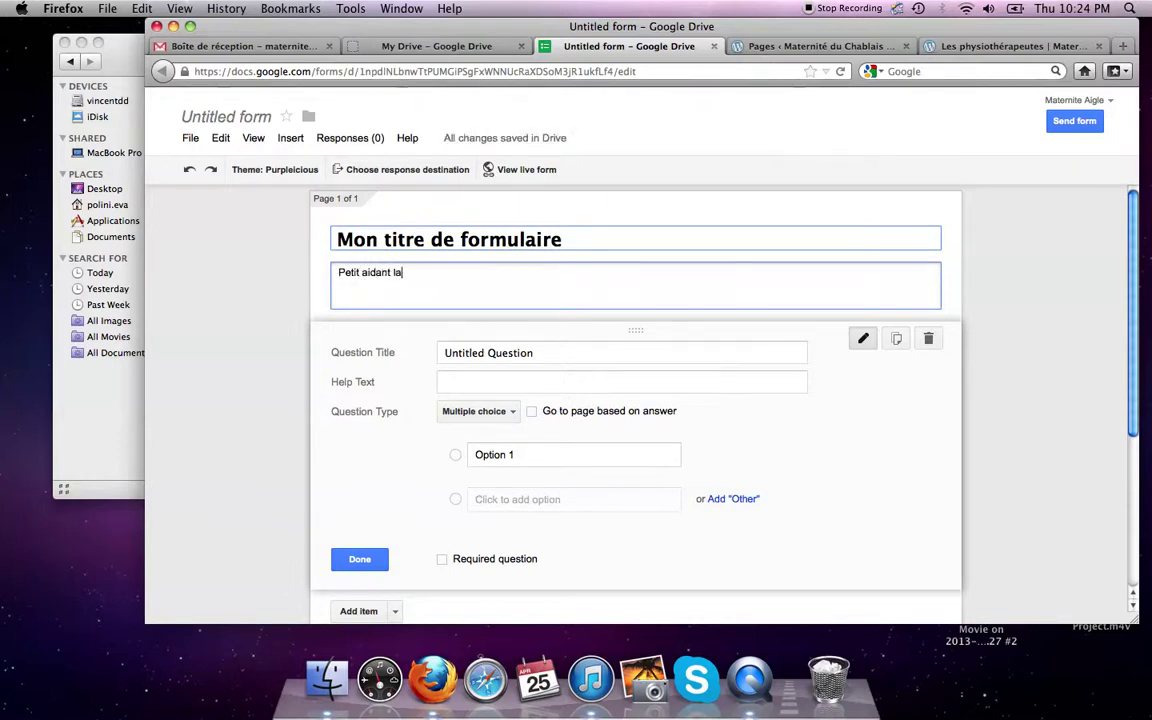
key("BackSpace")
key("BackSpace")
type("'utilisateur")
- Retitle the first question 'Ma question'
left_click(497, 356)
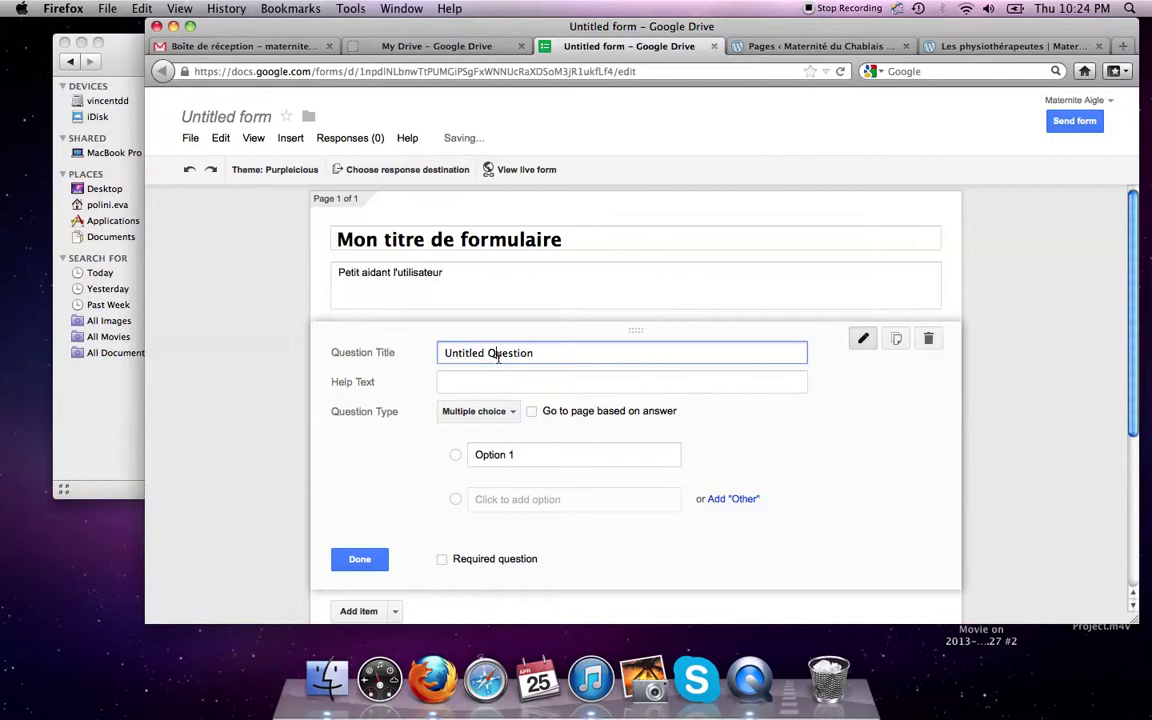
triple_click(497, 356)
type("Ma question")
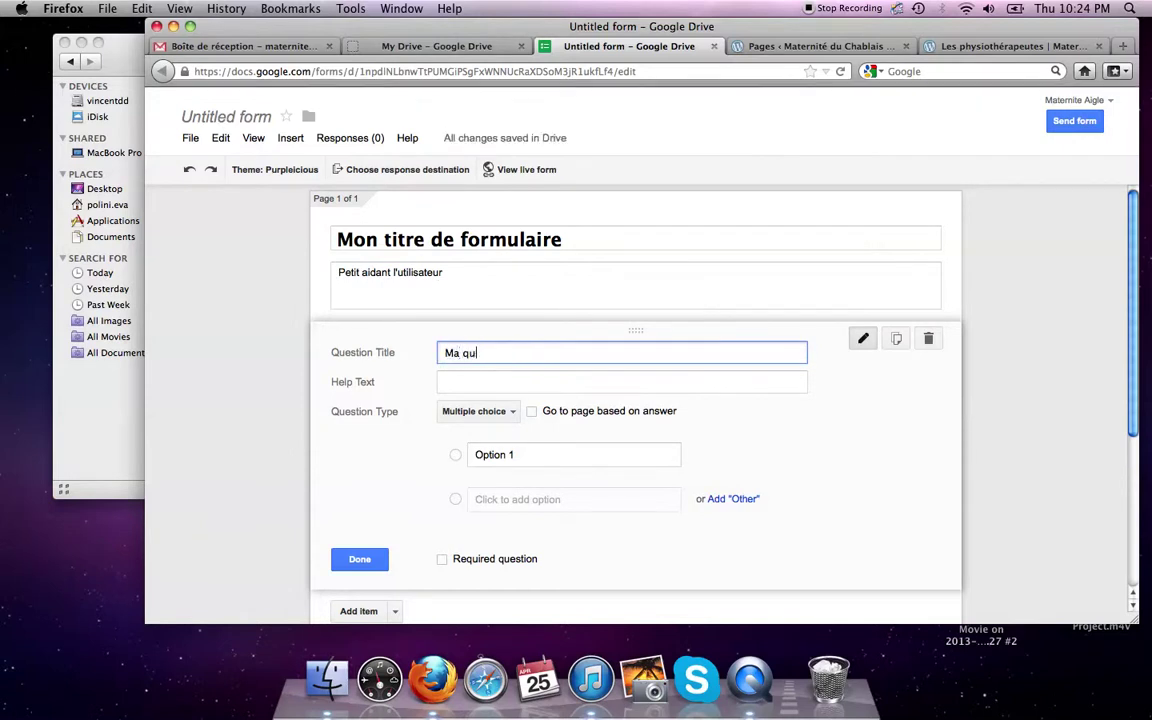
key("Tab")
scroll(636, 400, "down", 2)
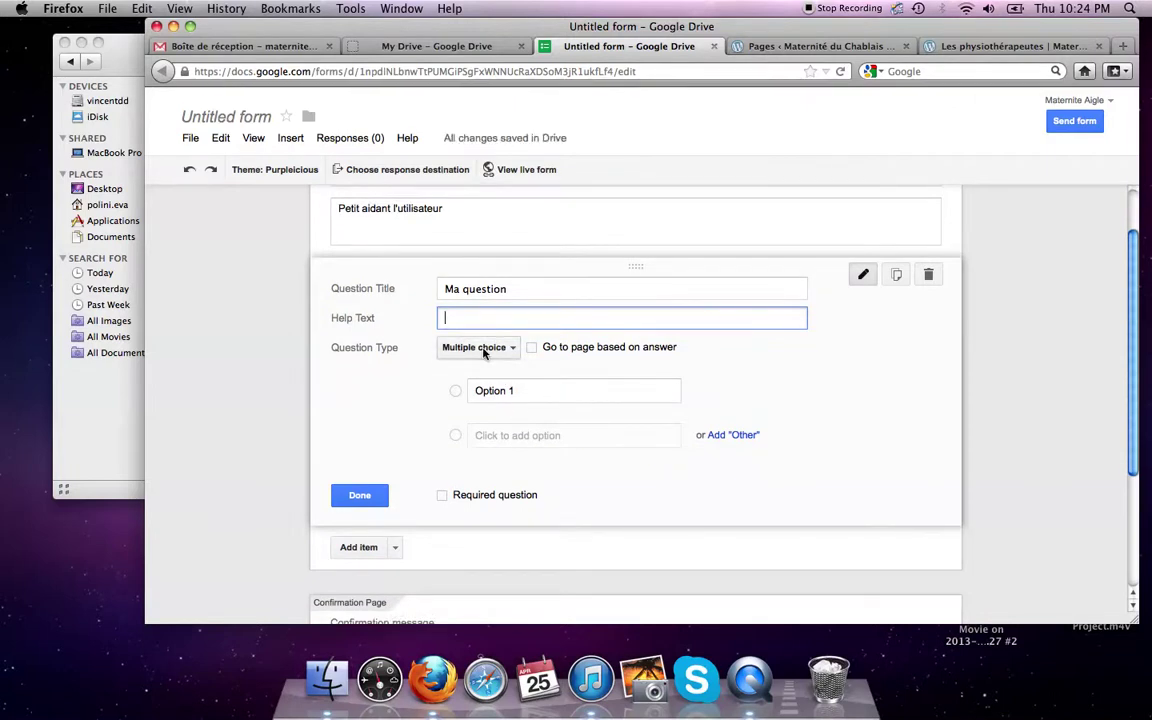
scroll(484, 352, "down", 2)
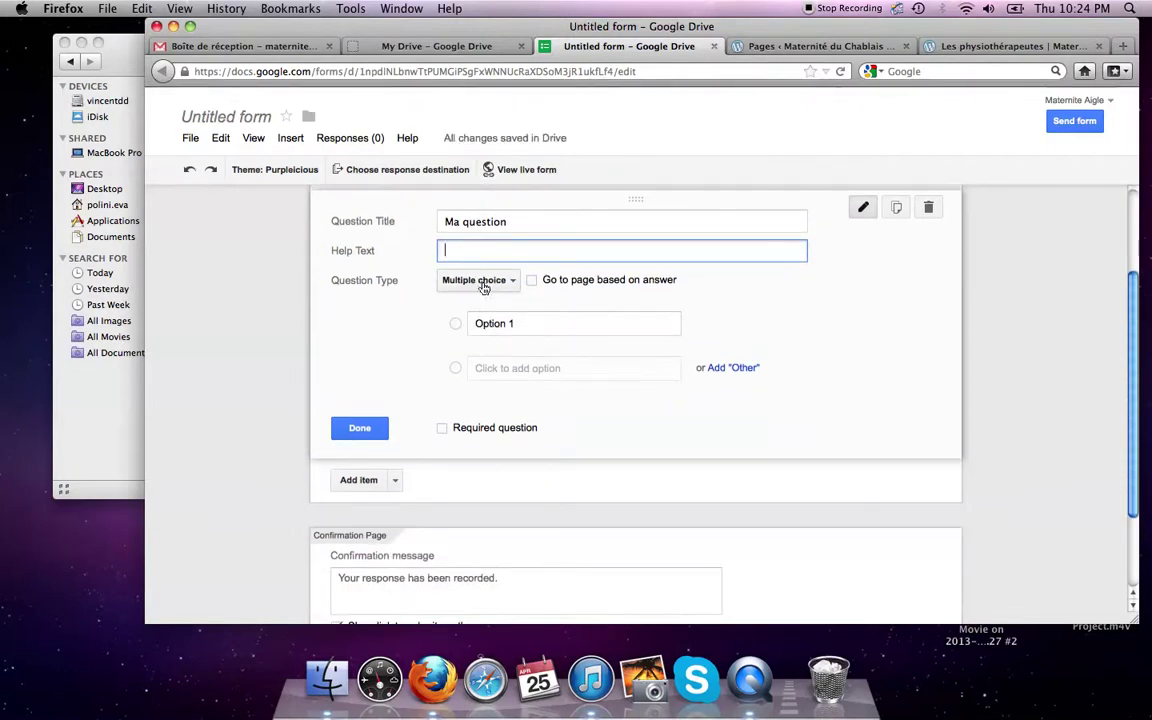
- Try the question as short text, paragraph, multiple choice, then checkboxes
left_click(484, 282)
left_click(484, 240)
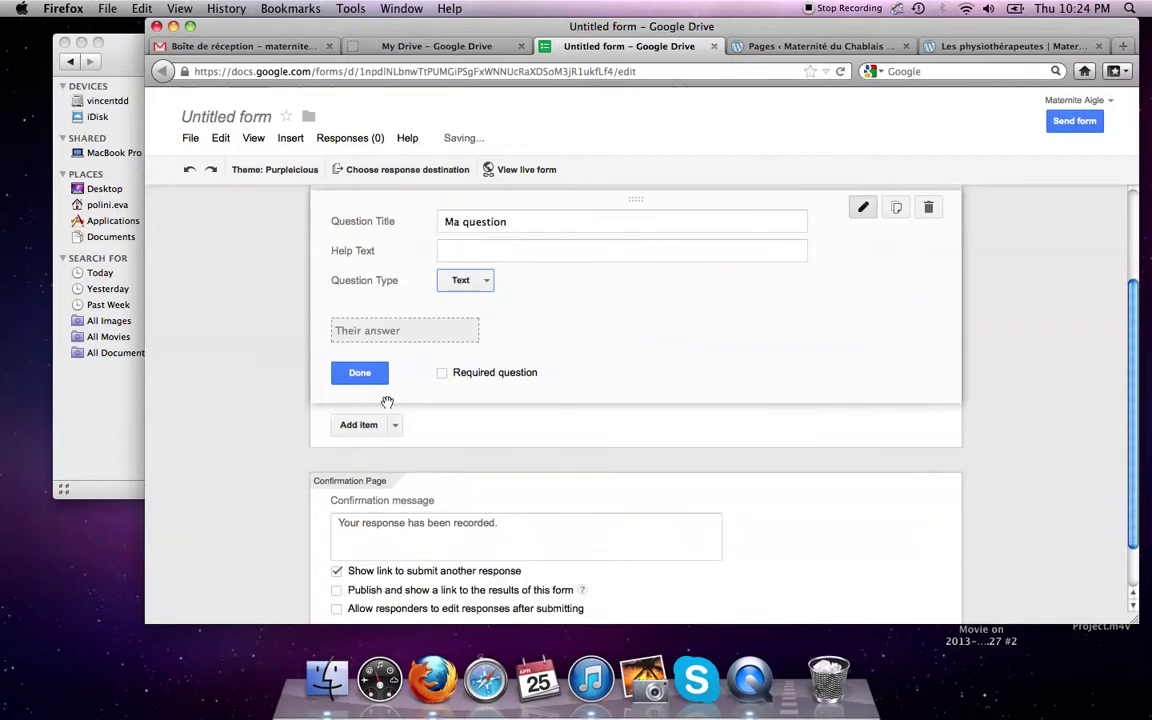
left_click(453, 289)
left_click(460, 302)
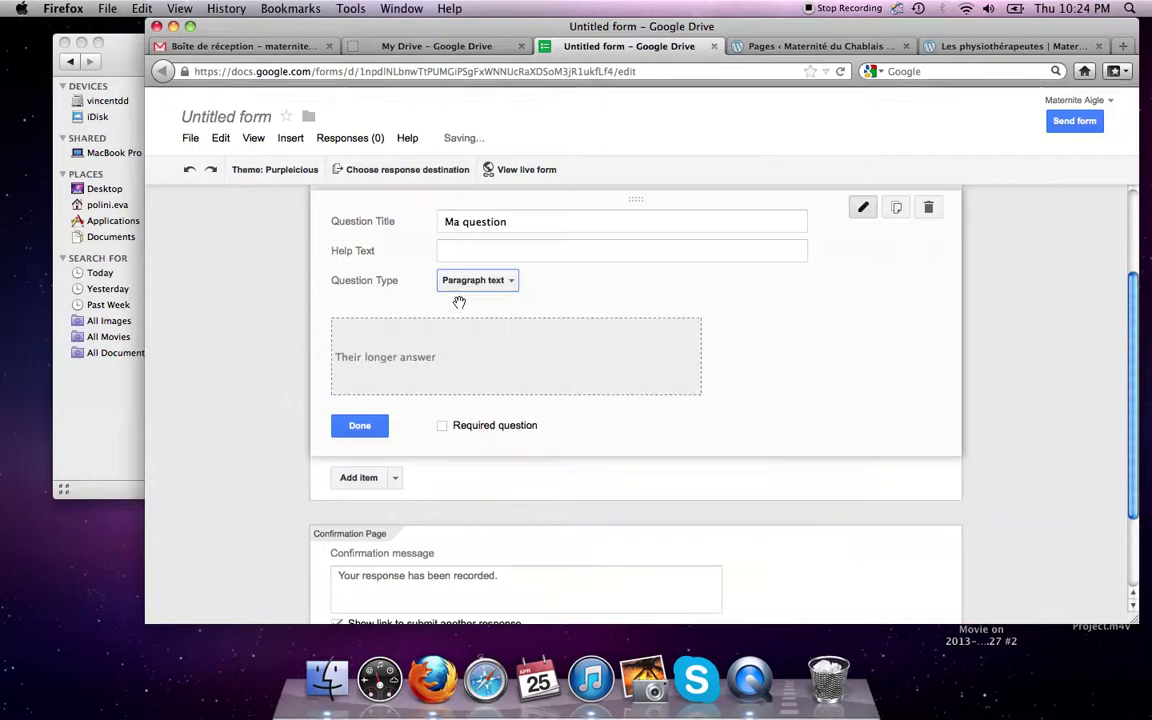
left_click(462, 282)
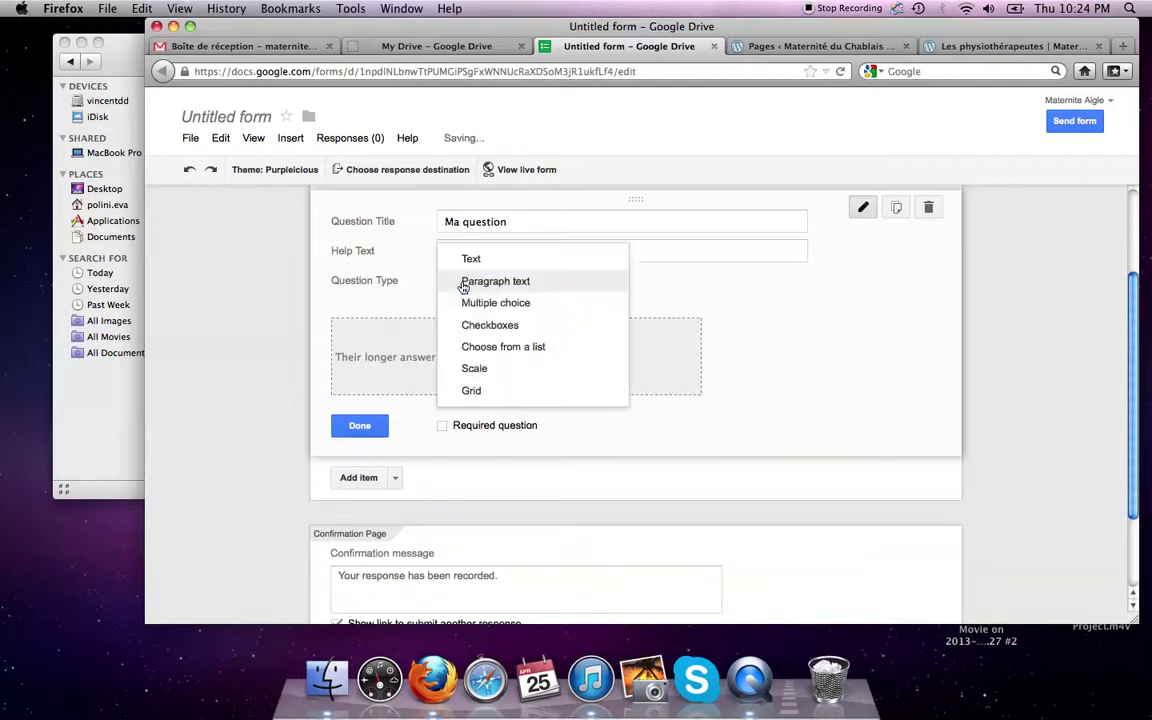
left_click(459, 303)
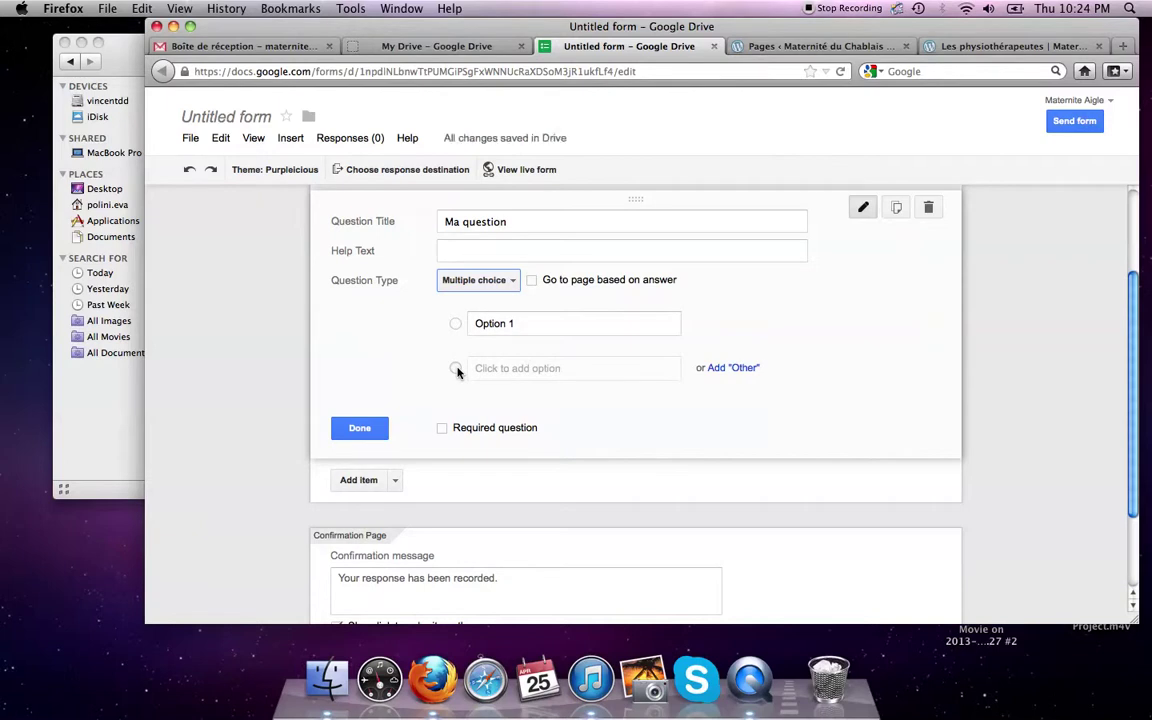
left_click(459, 281)
left_click(459, 300)
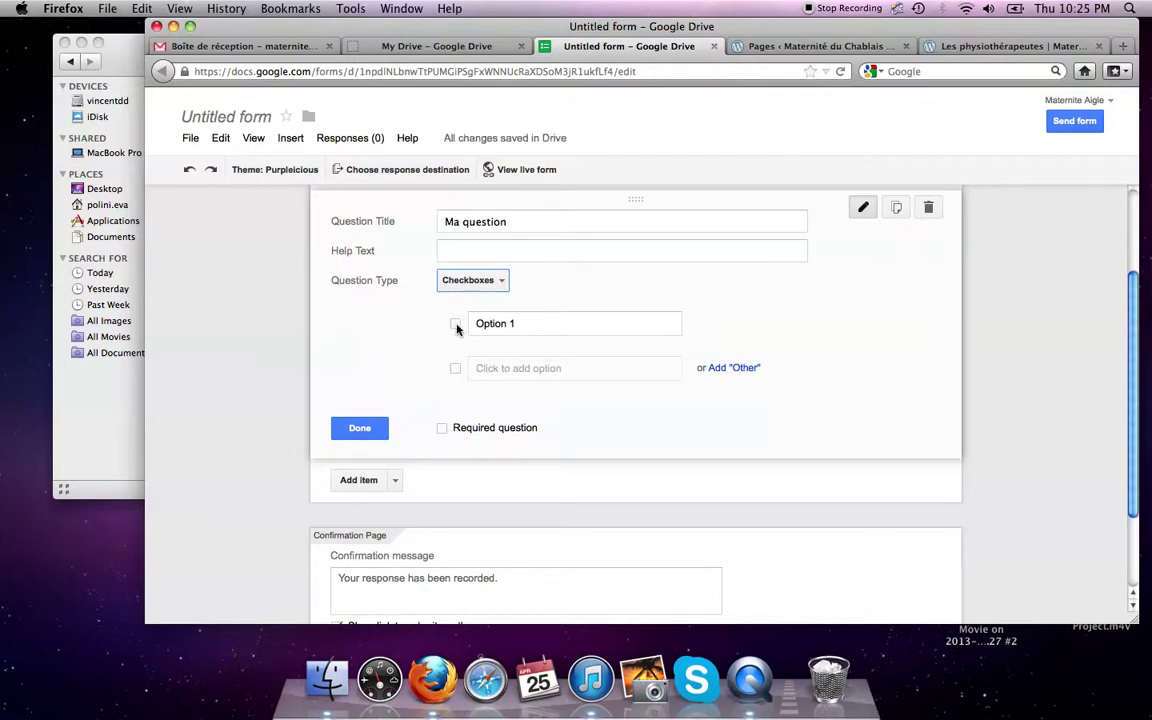
- Try list, 1-to-5 scale and grid types, then settle on Text
left_click(459, 284)
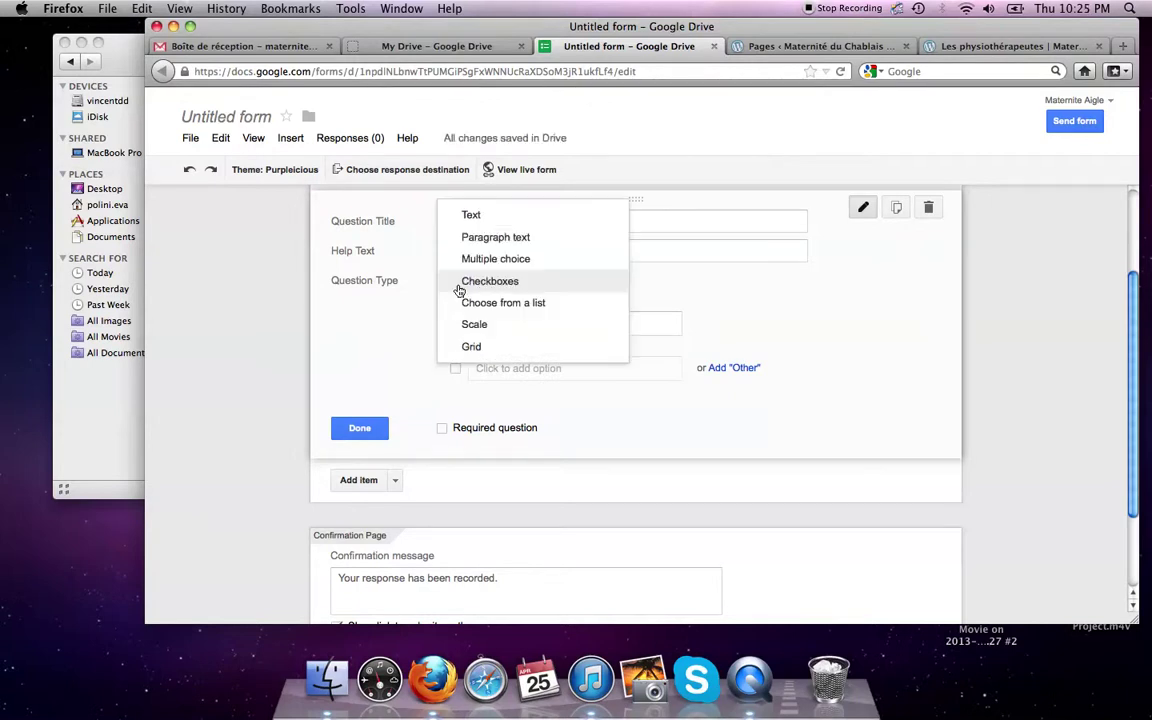
left_click(457, 303)
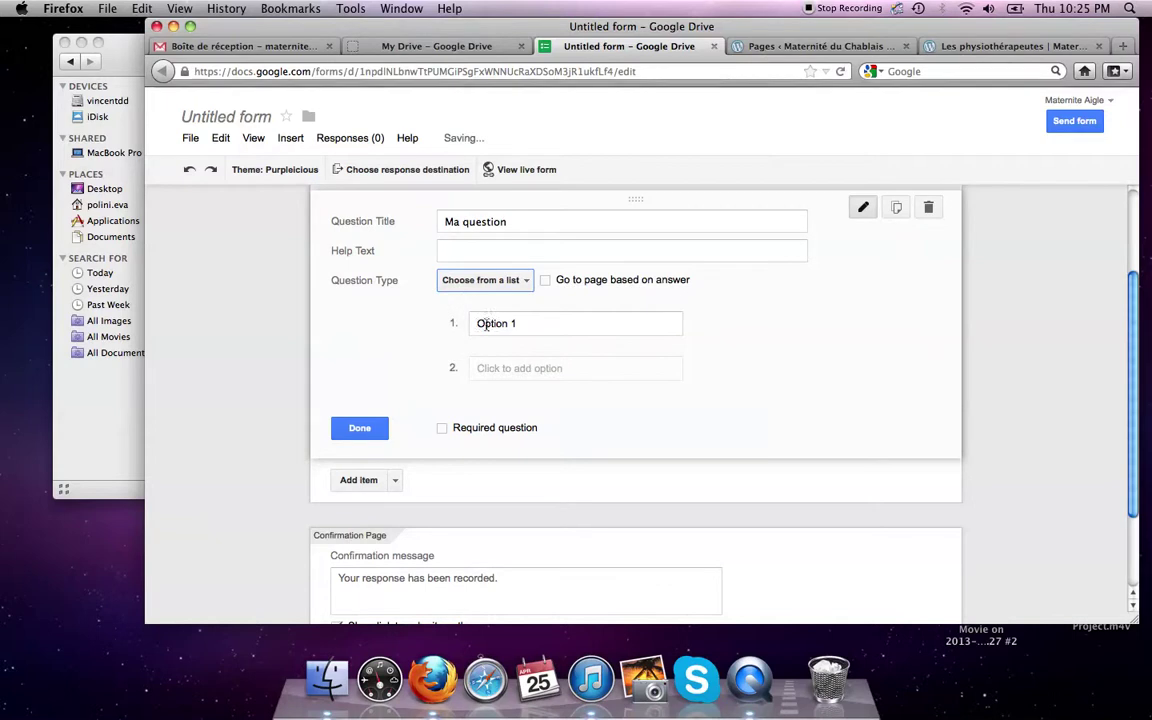
left_click(446, 283)
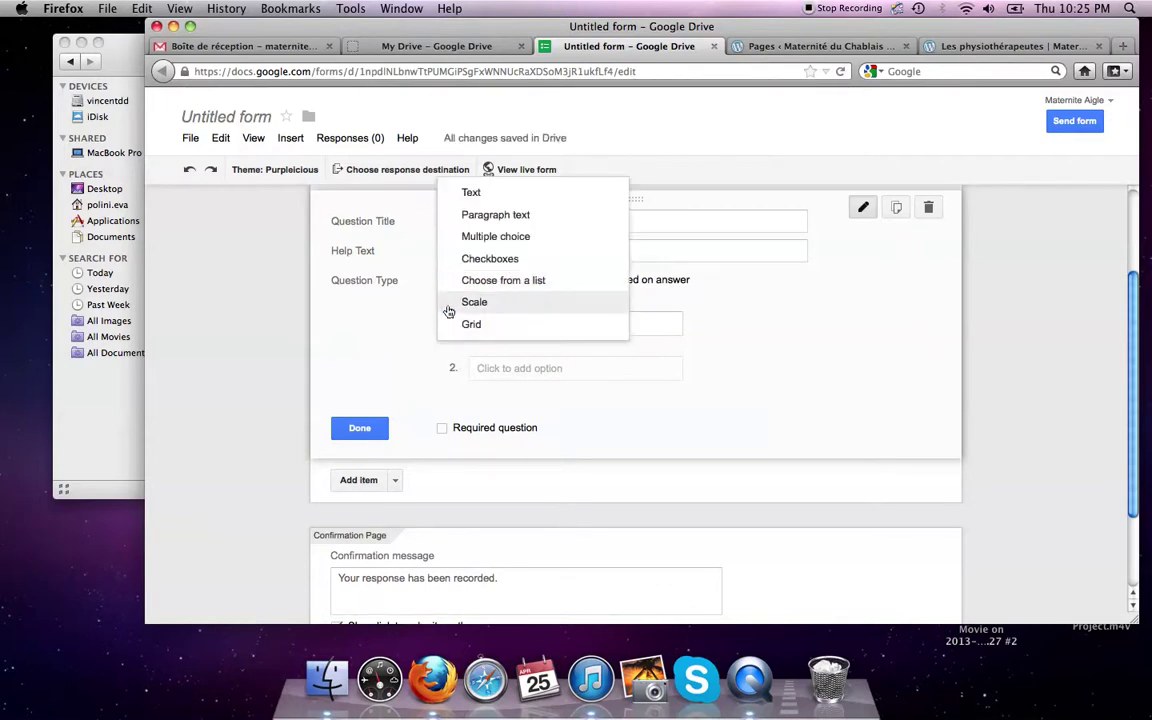
left_click(450, 306)
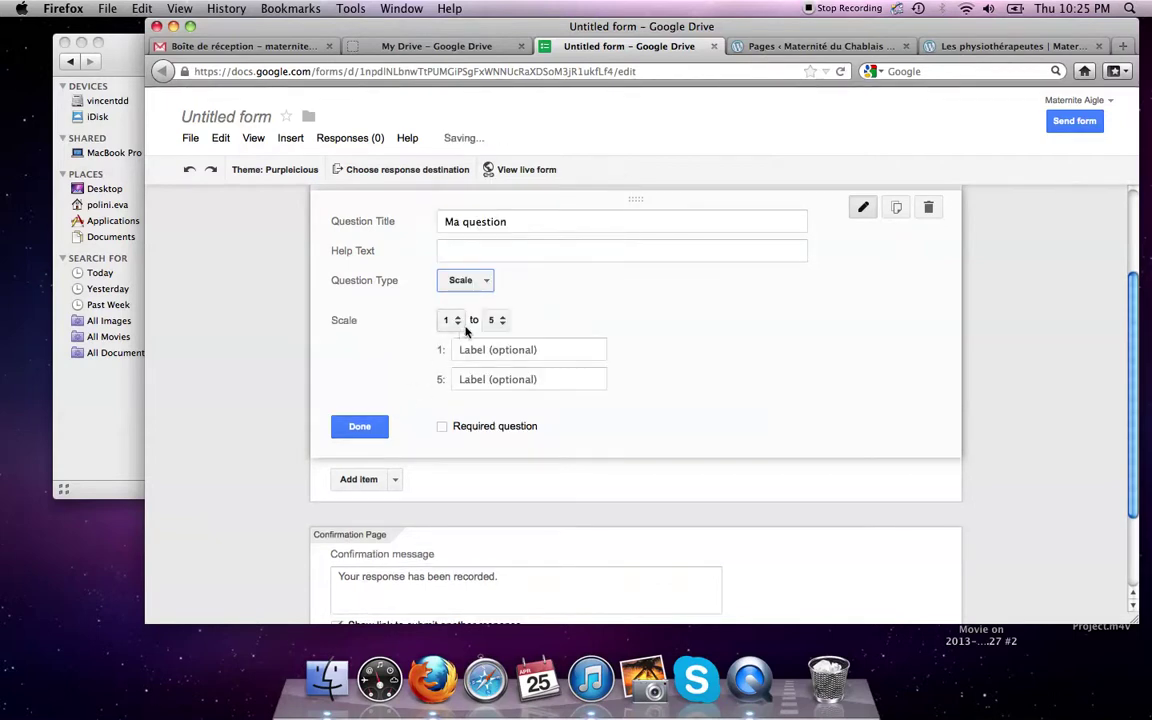
left_click(487, 281)
left_click(484, 298)
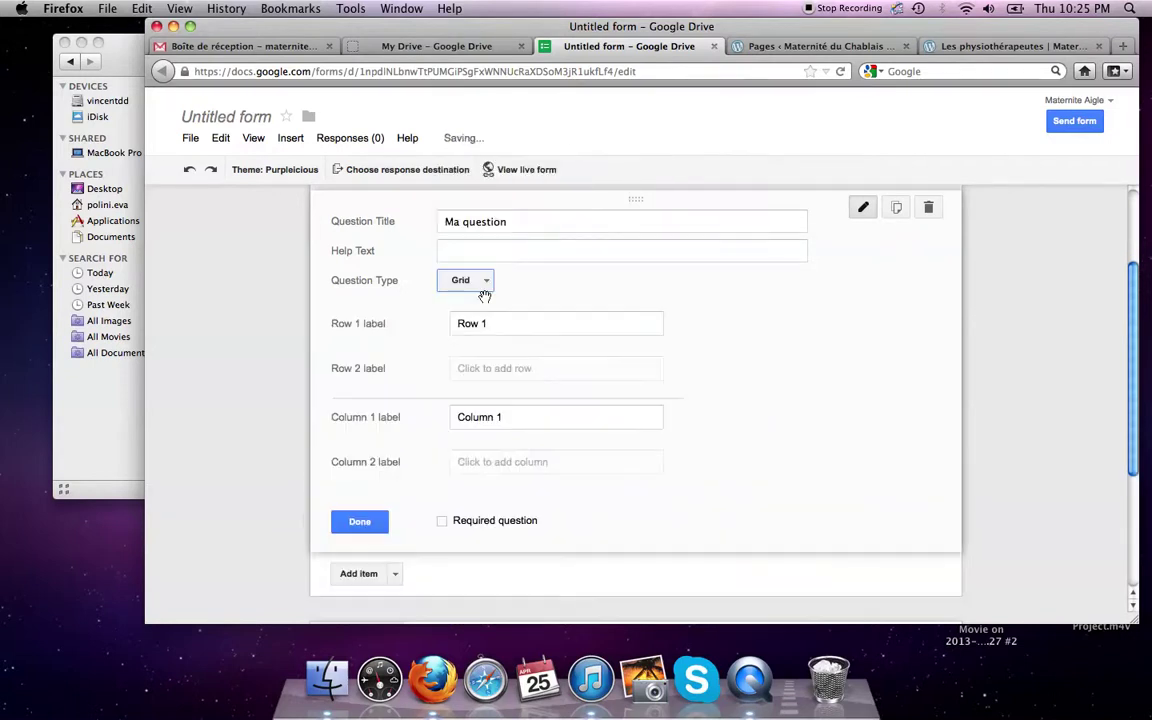
left_click(460, 283)
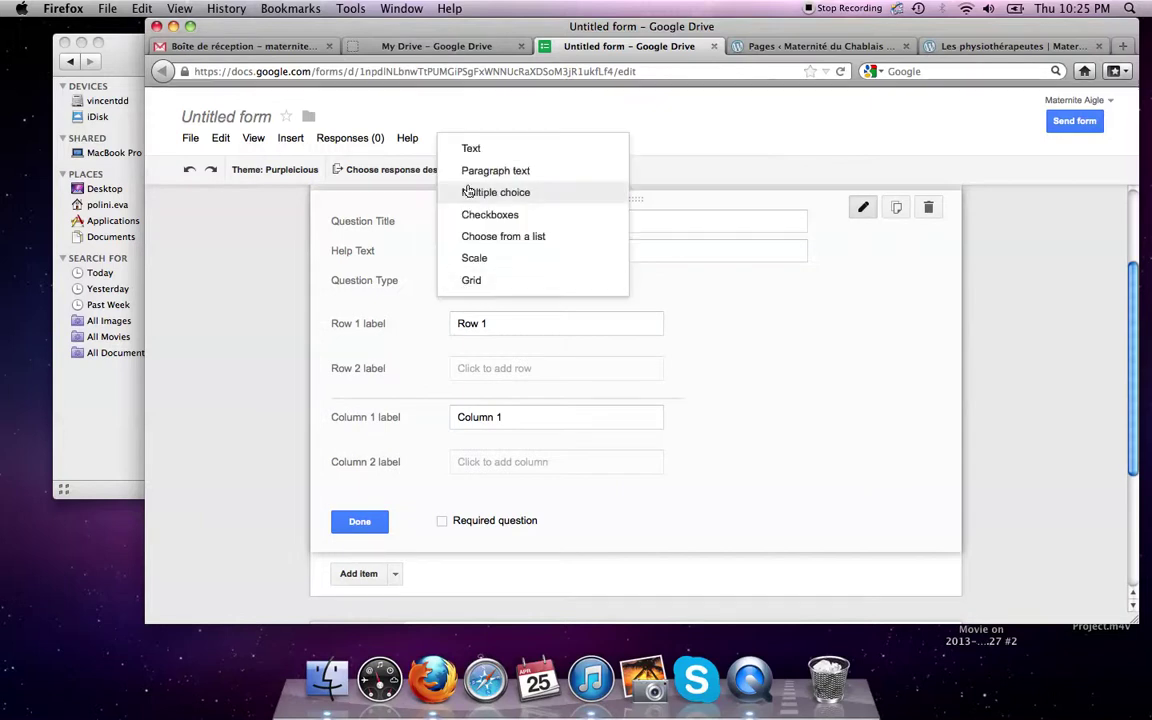
left_click(421, 133)
- Change the question title from 'Ma question' to 'Nom' and mark it done
left_click(488, 222)
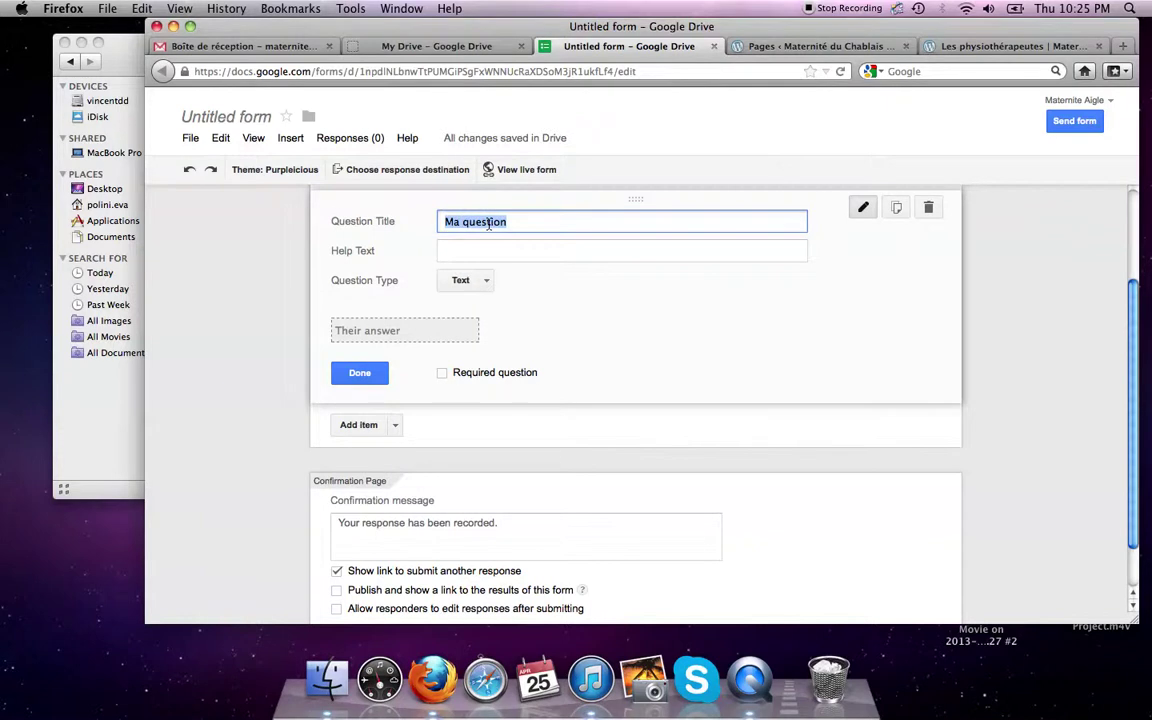
type("Nom")
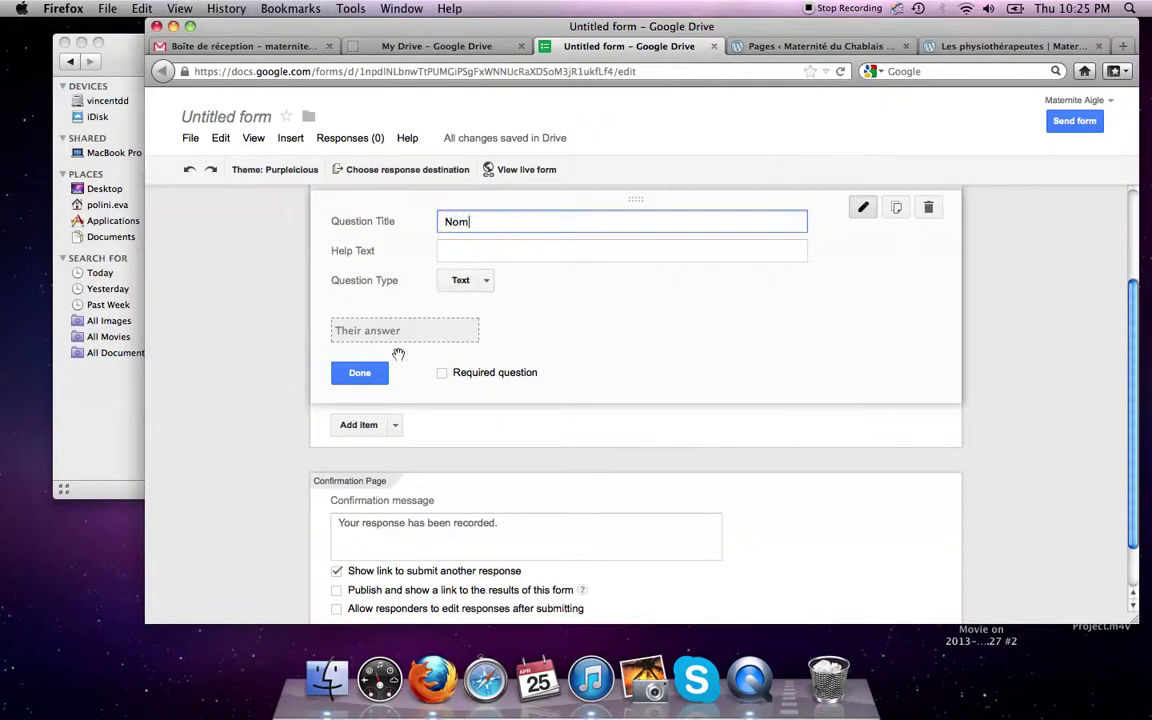
left_click(360, 372)
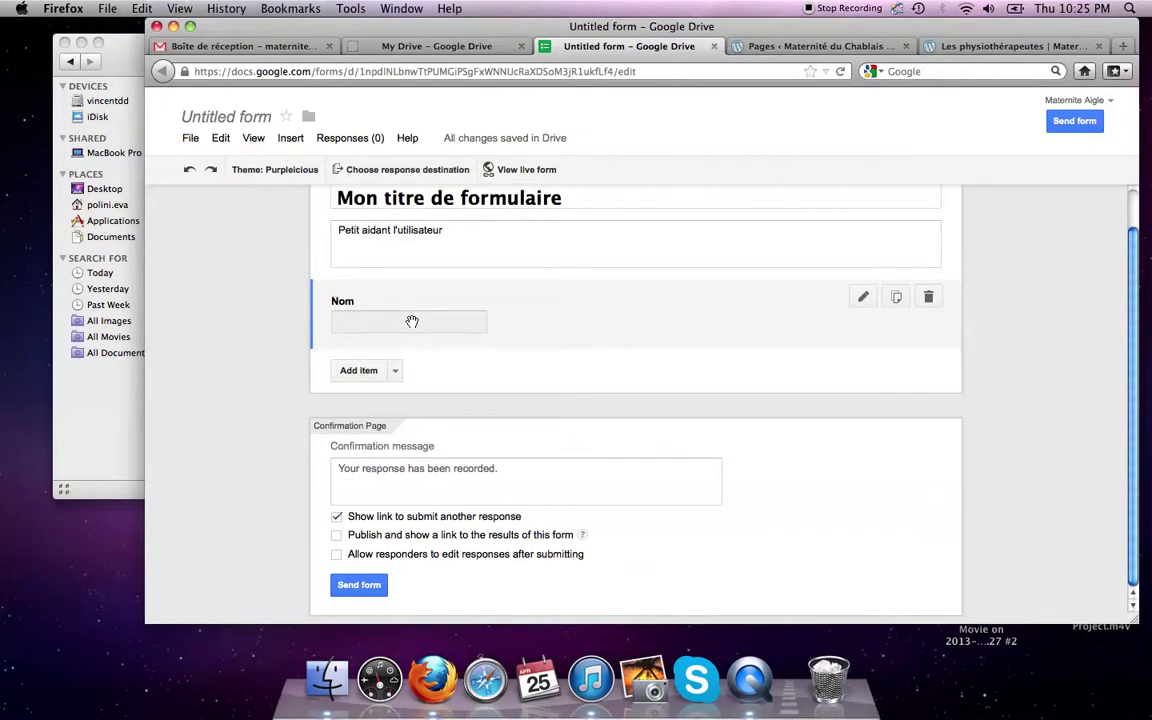
scroll(412, 322, "up", 2)
scroll(372, 335, "down", 2)
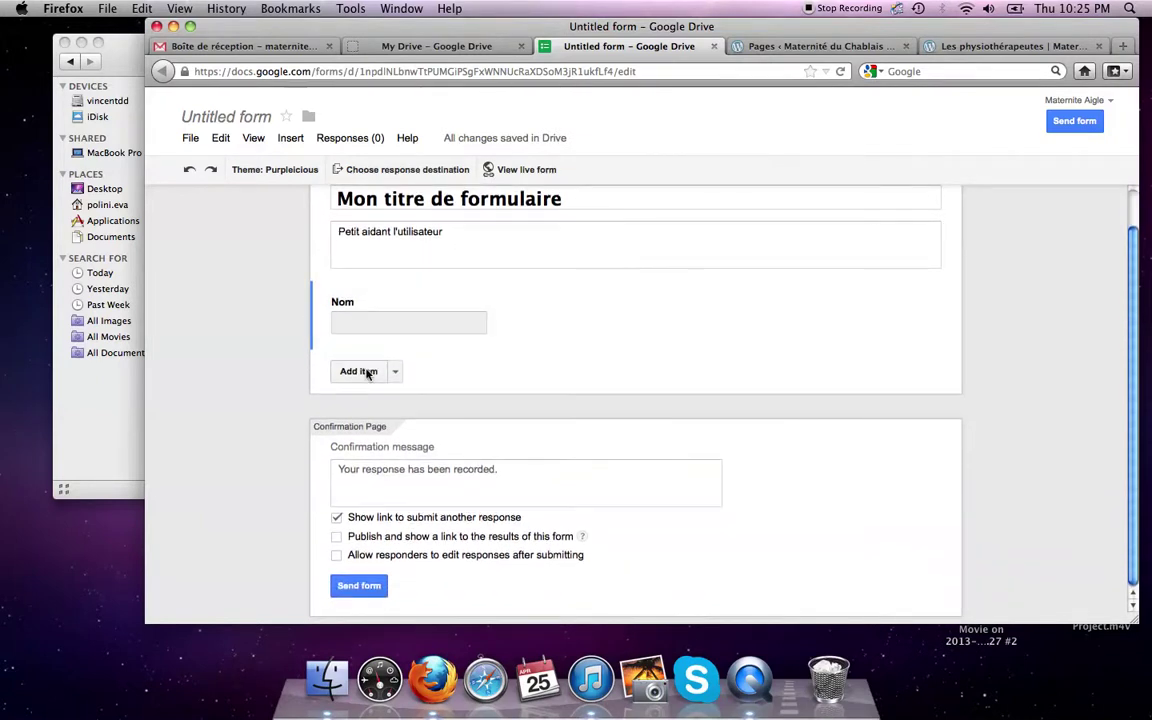
- Add a 'Prénom' text question below Nom
left_click(358, 371)
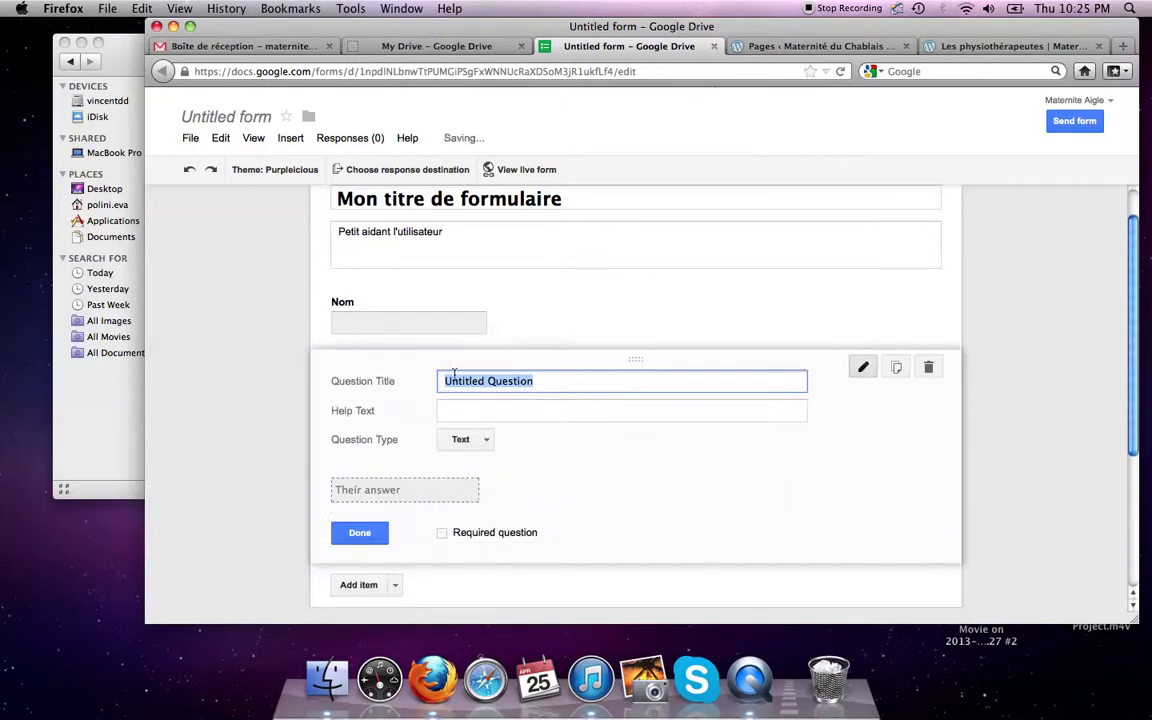
type("Prénom")
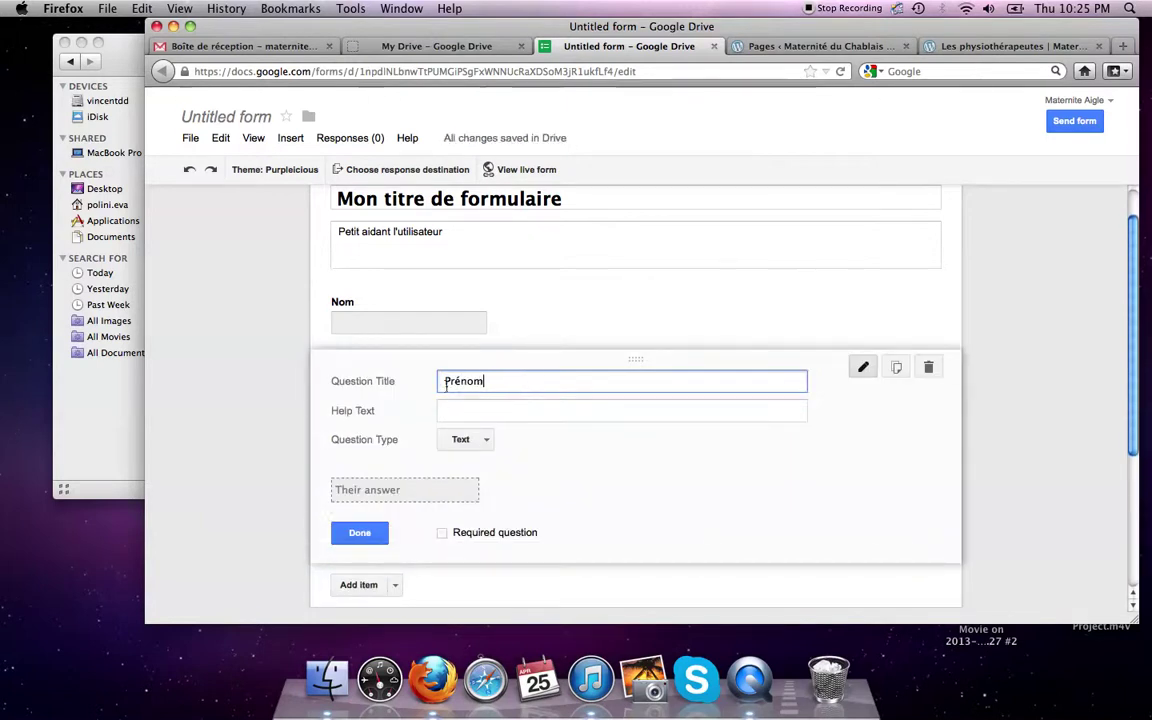
left_click(360, 533)
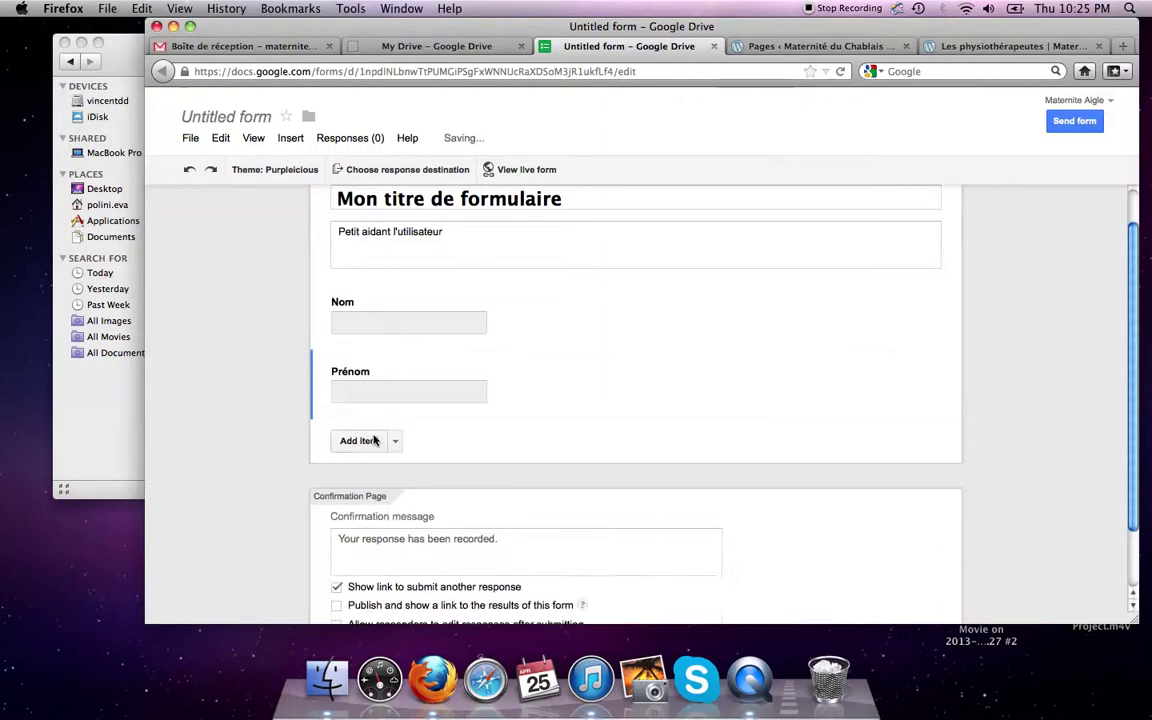
- Add a required 'Téléphone' text question below Prénom
left_click(358, 441)
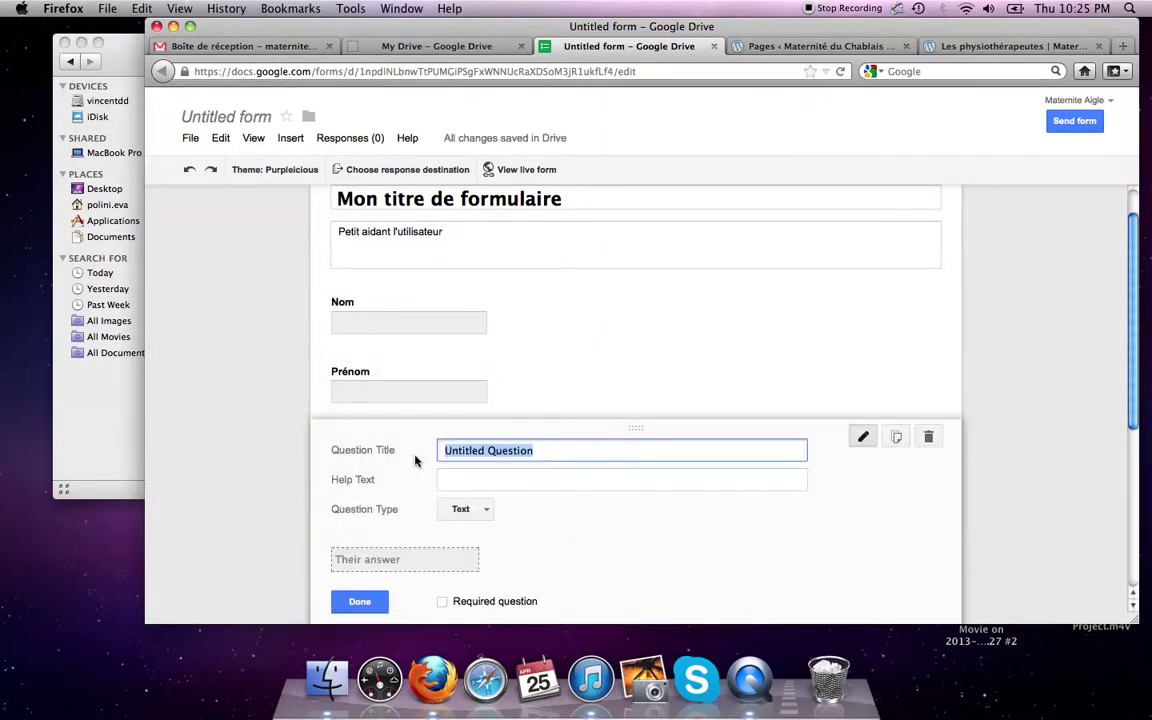
type("Téléphone")
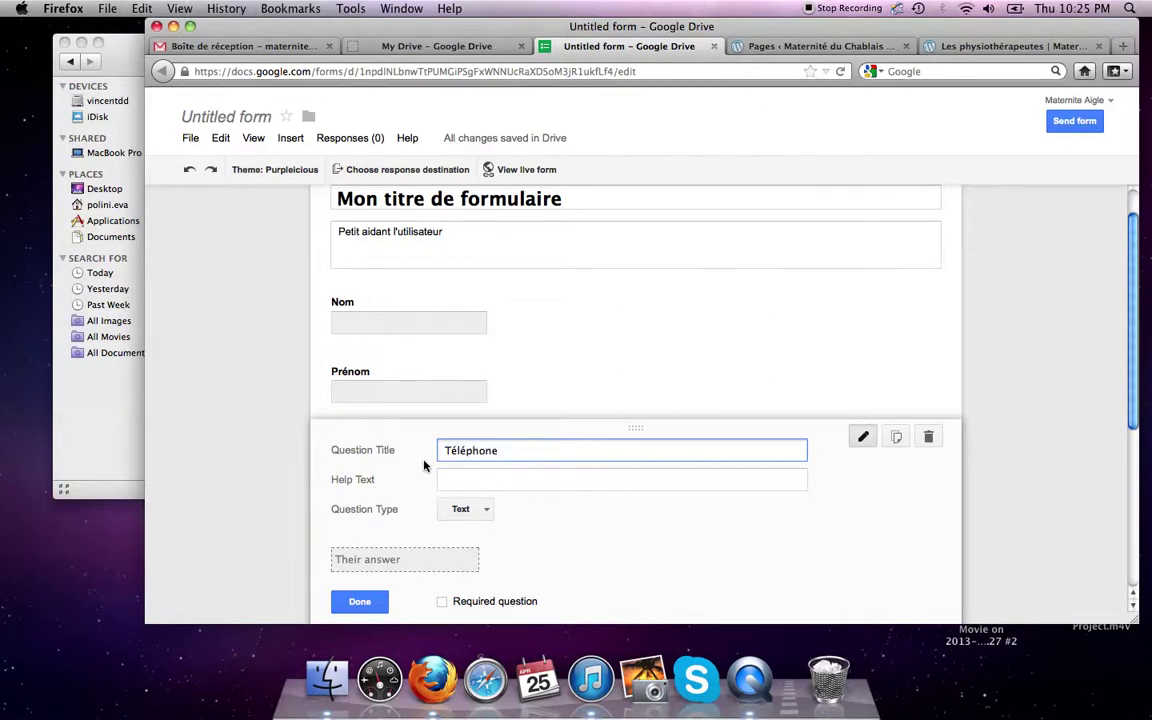
scroll(437, 466, "down", 2)
scroll(437, 466, "down", 2)
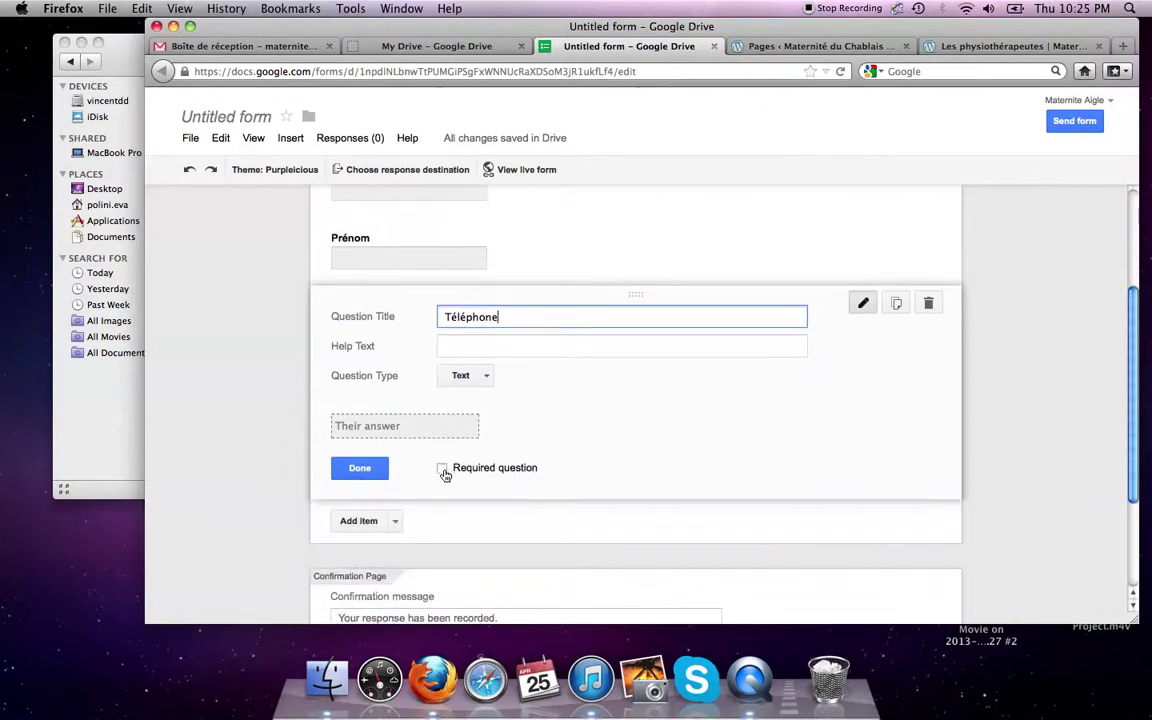
left_click(443, 470)
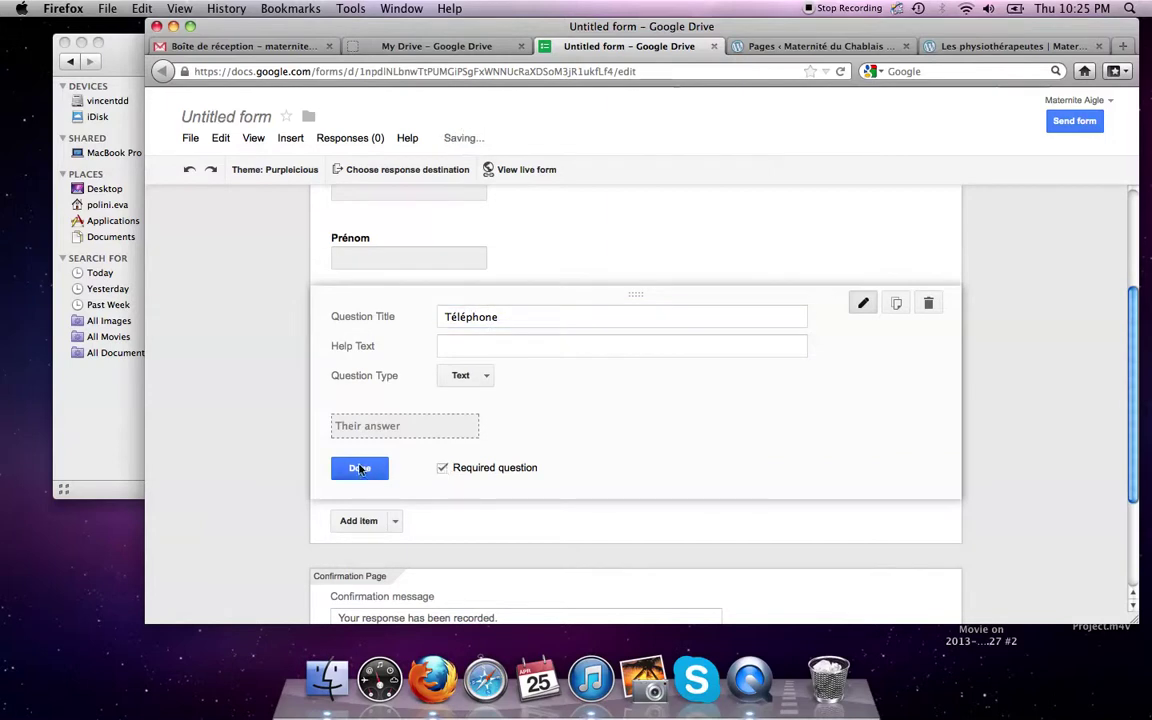
left_click(360, 469)
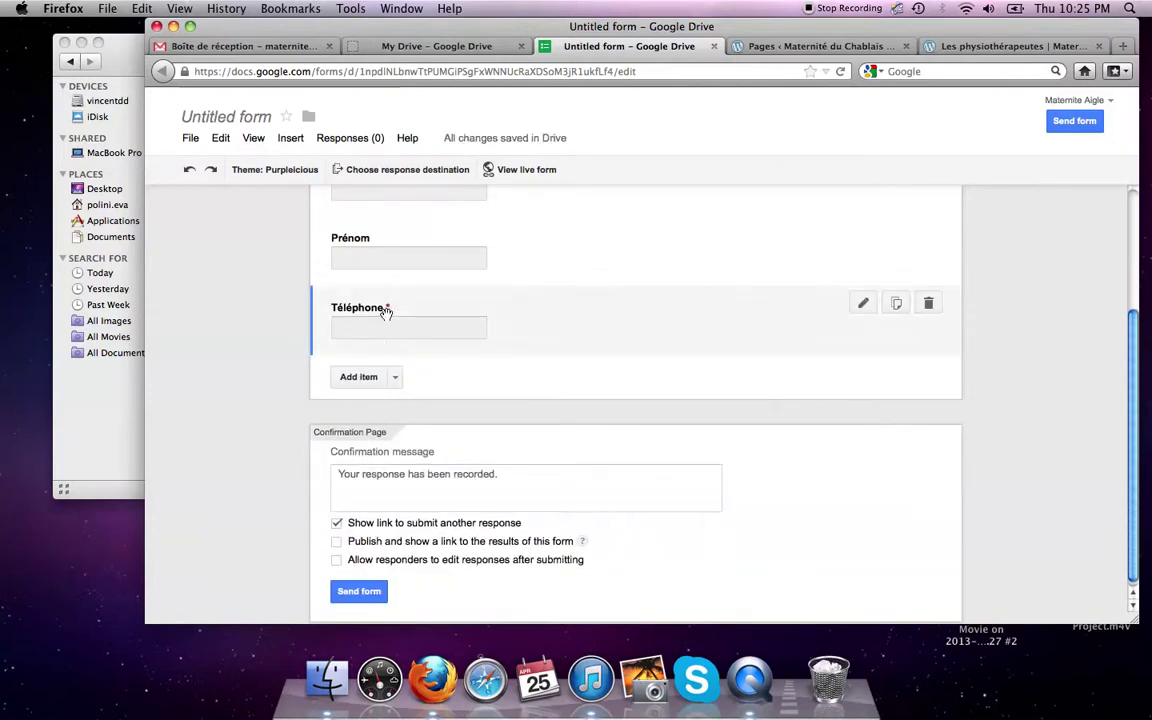
- Add a required Email question after Téléphone
left_click(372, 388)
type("Ea")
type("mail")
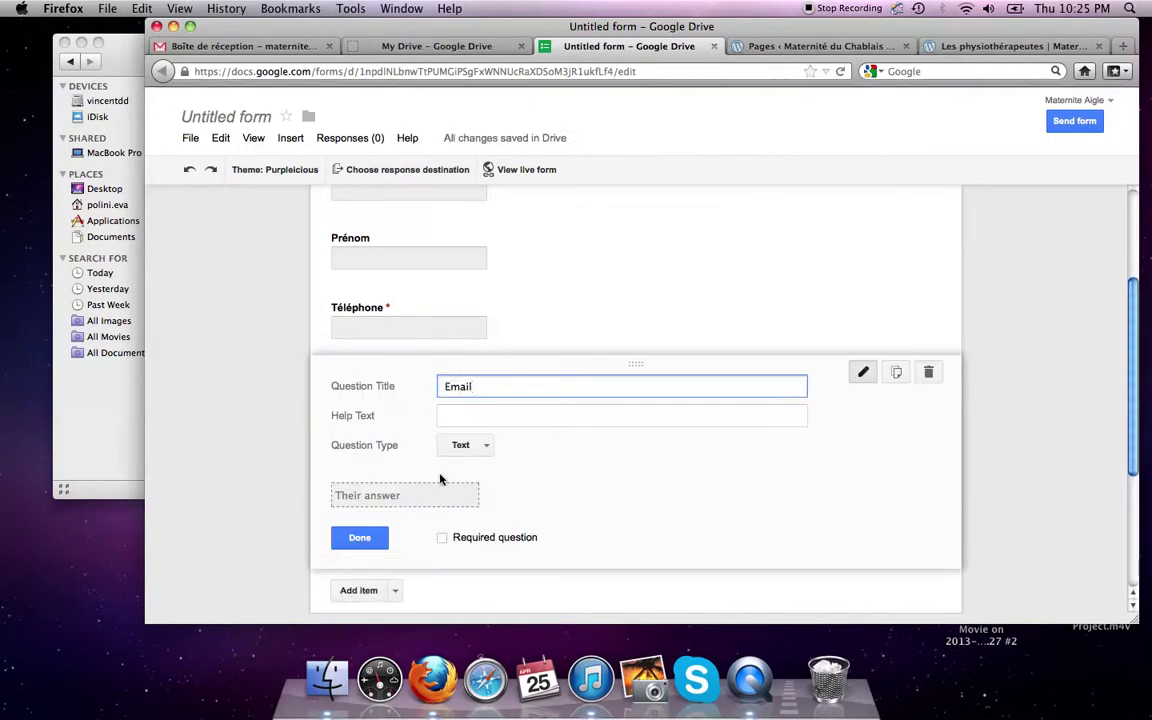
left_click(442, 537)
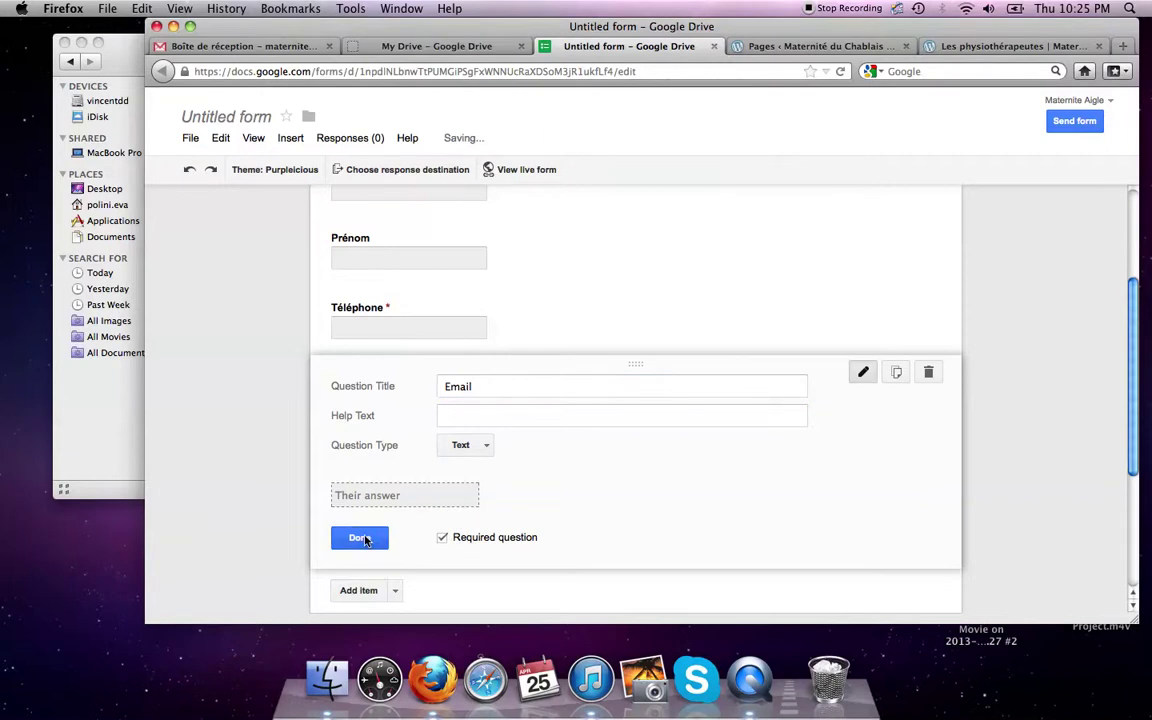
left_click(365, 540)
- Mark the existing Prénom and Nom questions as required
left_click(409, 255)
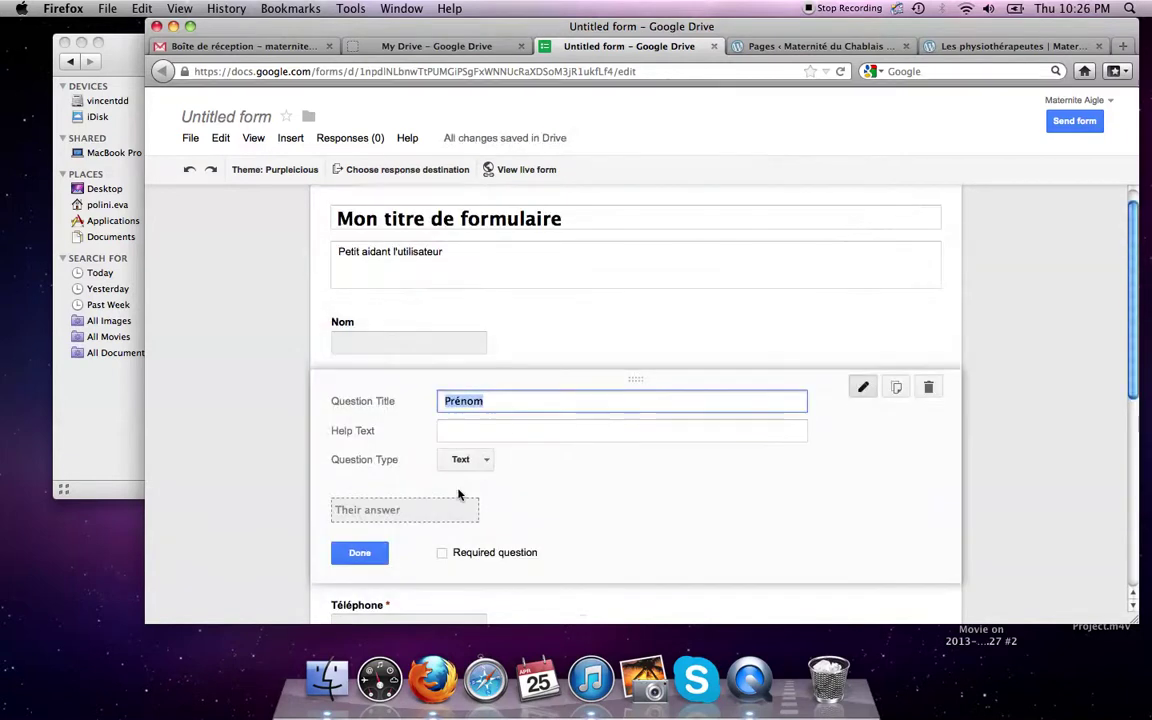
left_click(464, 557)
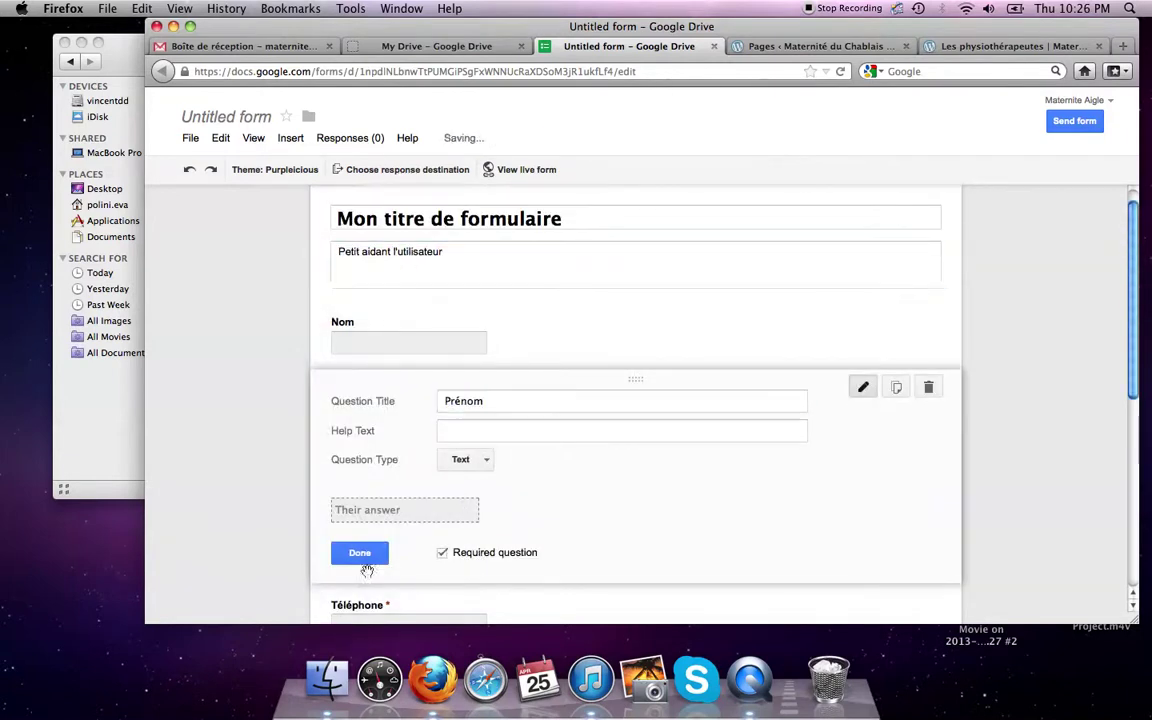
left_click(365, 556)
left_click(378, 350)
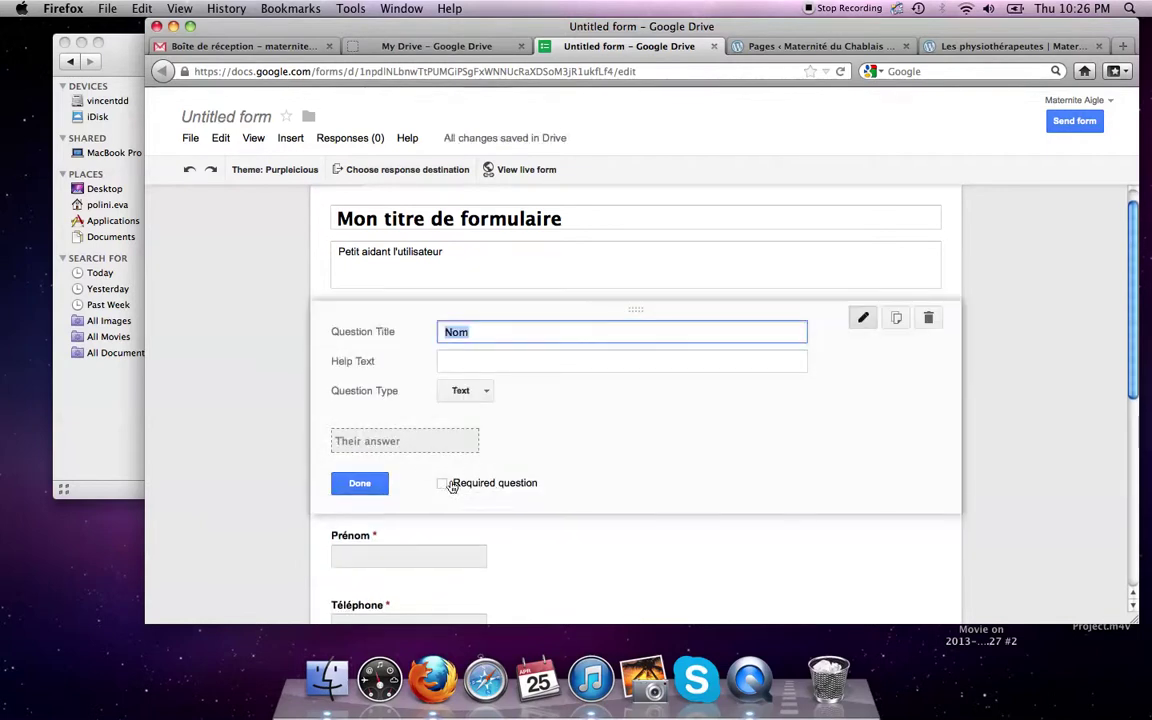
left_click(443, 484)
left_click(350, 483)
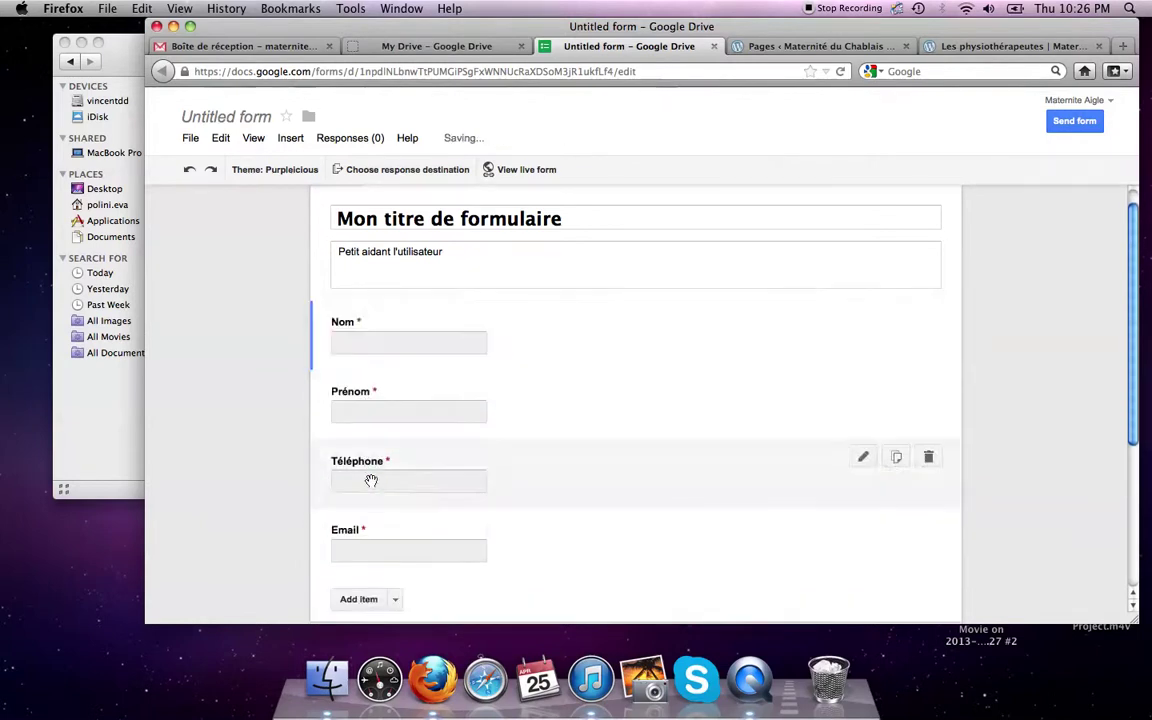
scroll(370, 481, "down", 2)
scroll(370, 481, "up", 3)
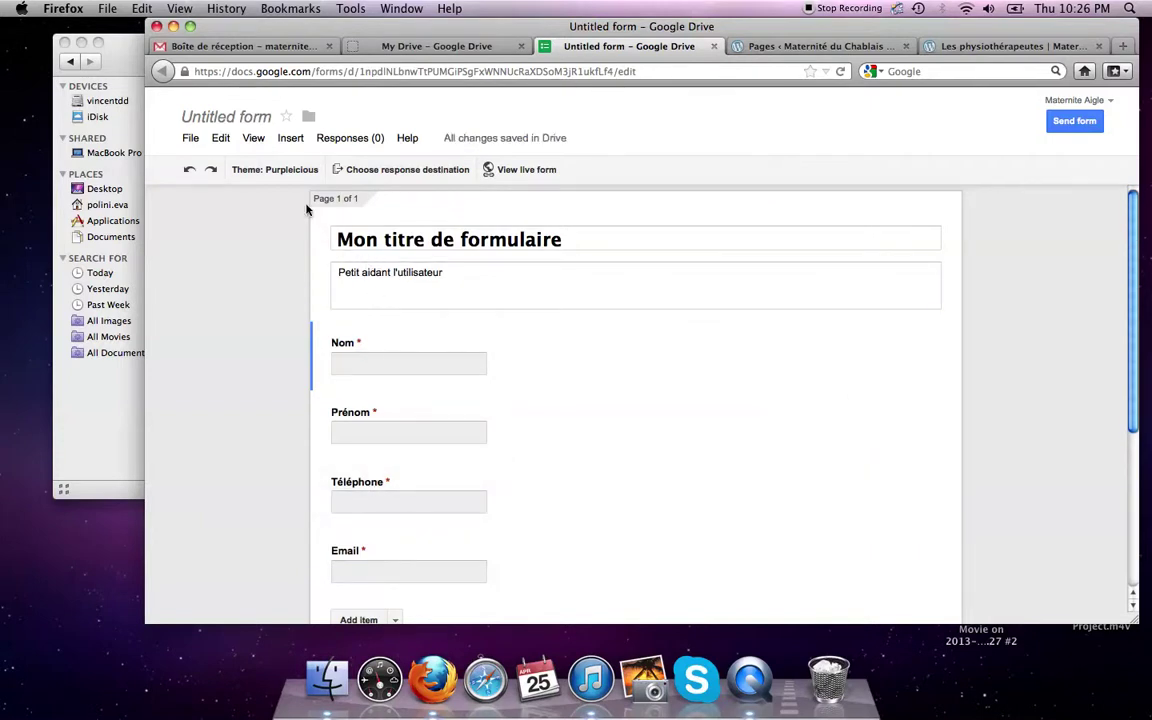
- Select and copy the form's HTML embed code from File > Embed
left_click(190, 139)
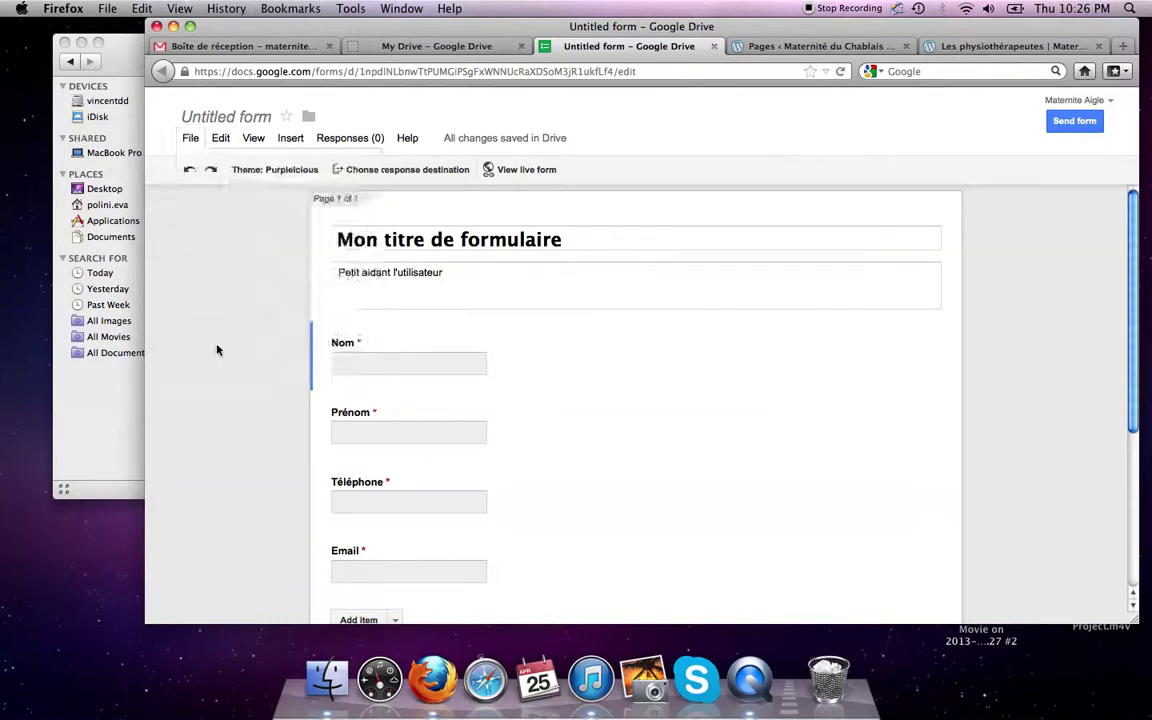
left_click(218, 339)
left_click(510, 344)
double_click(511, 340)
left_click(511, 340)
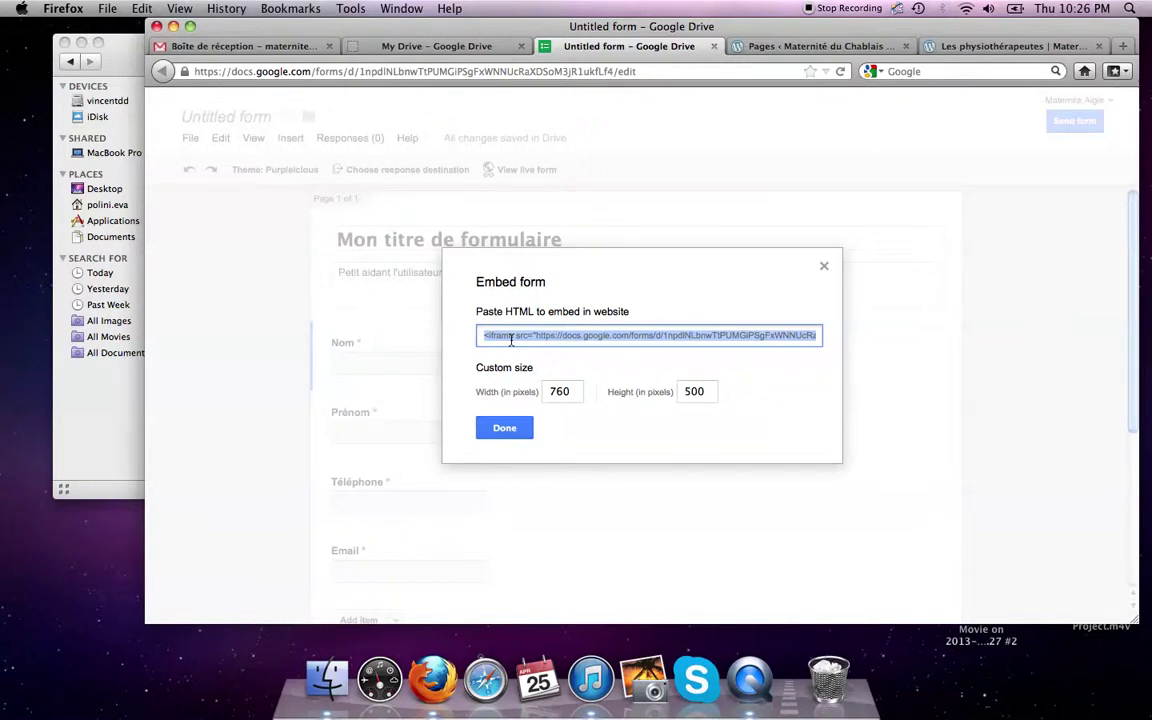
left_click(502, 429)
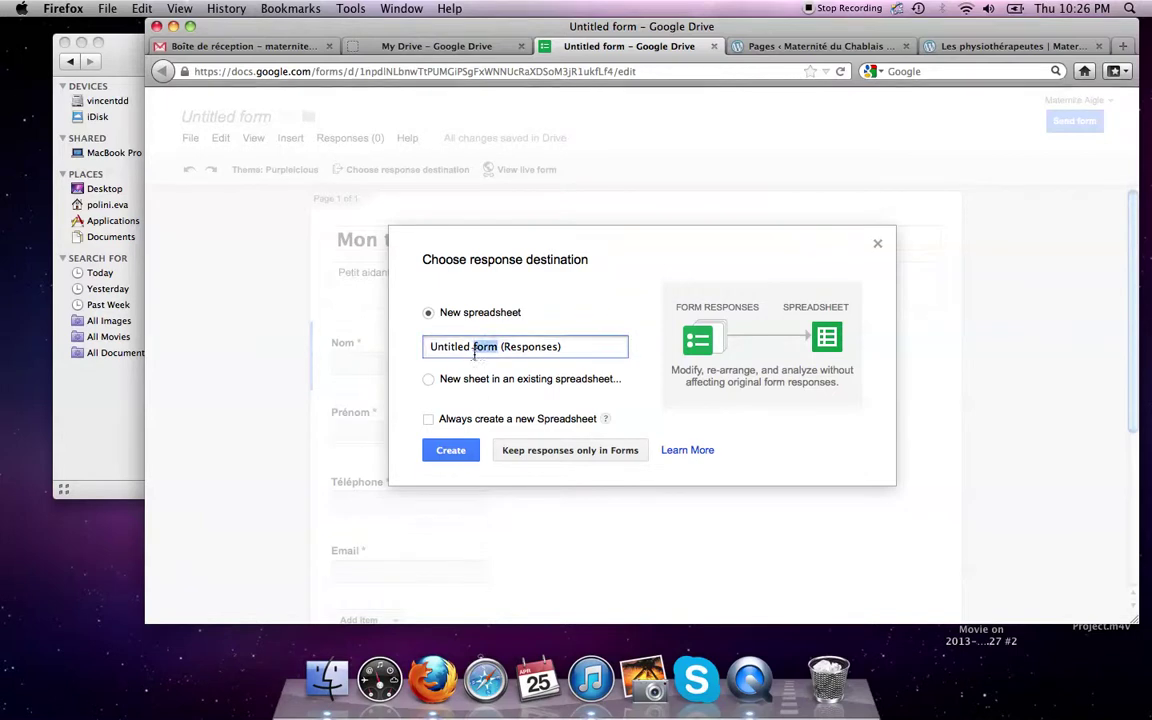
- Rename the new response spreadsheet from 'Untitled form' to 'Mes réponses' and create it
left_click_drag(497, 350, 422, 350)
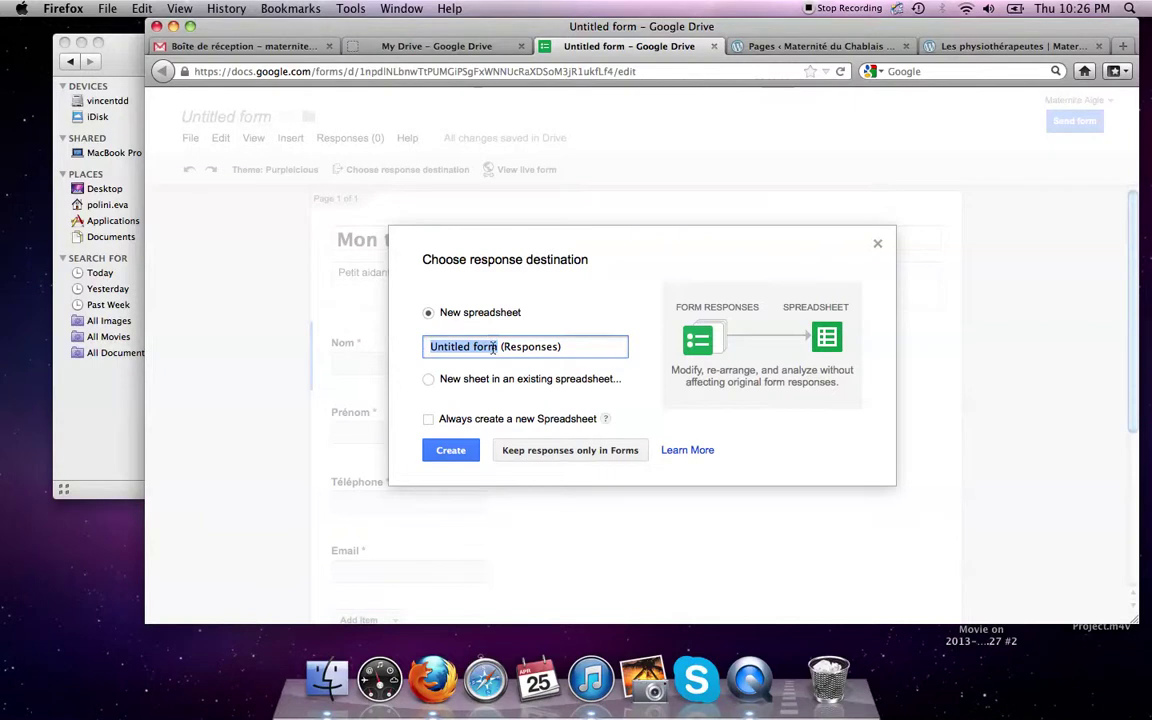
type("Mes réponse")
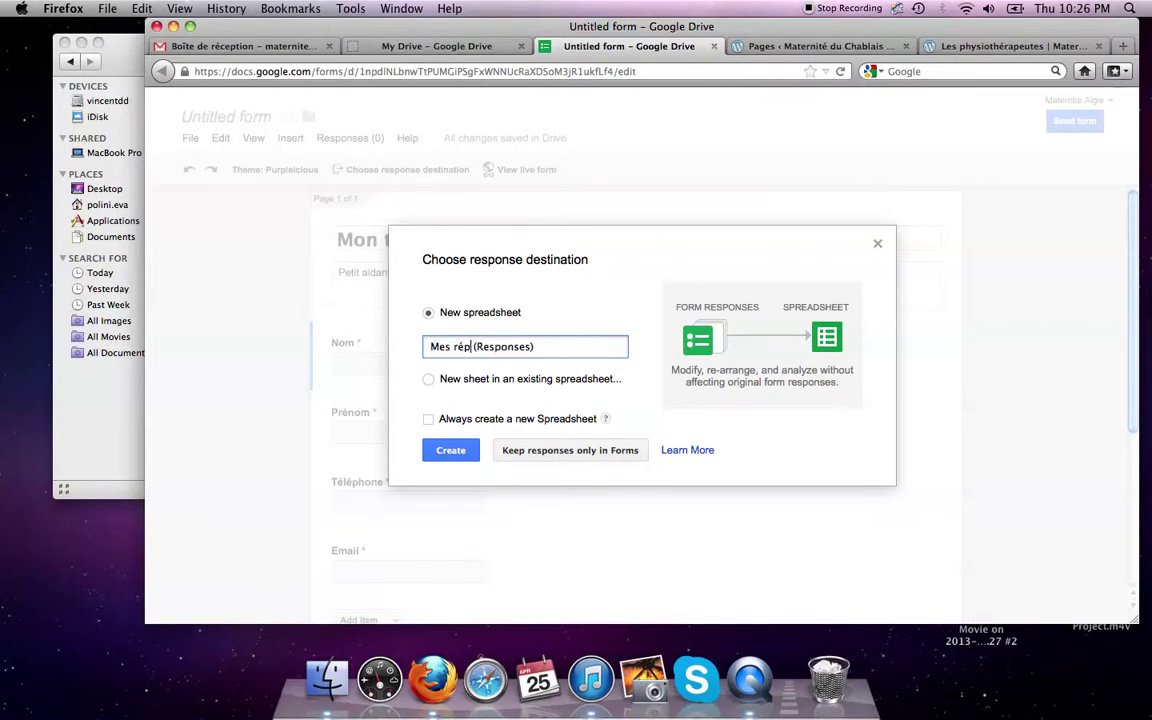
type("s")
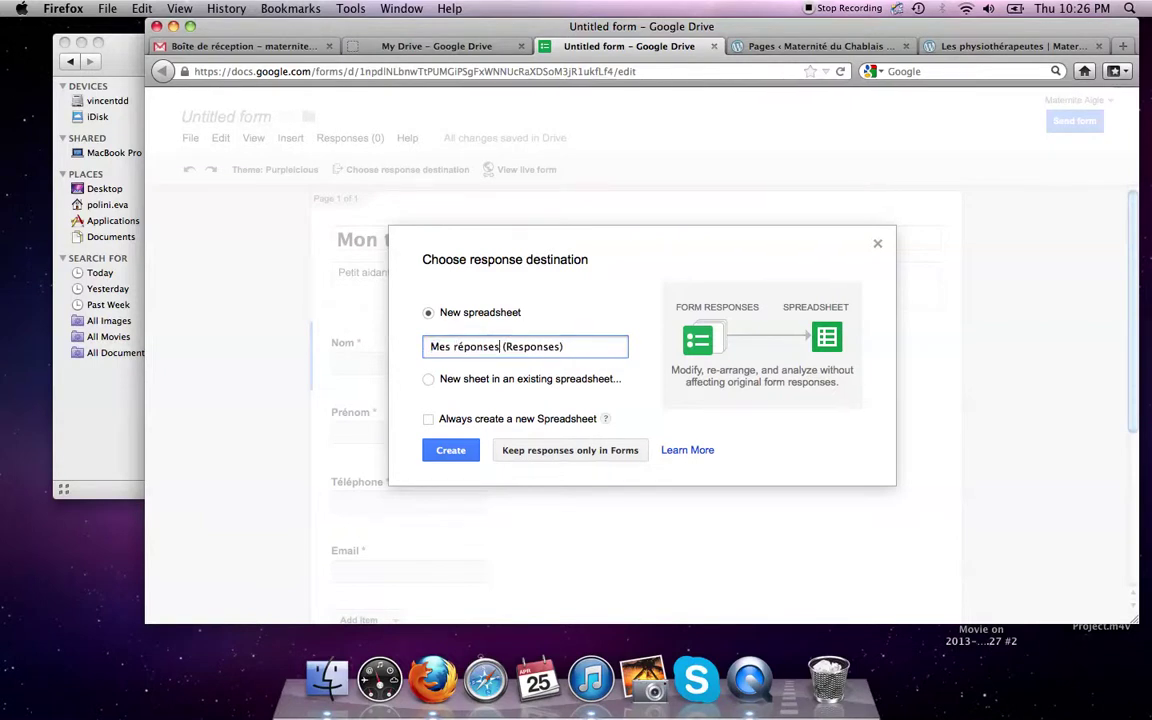
left_click(452, 451)
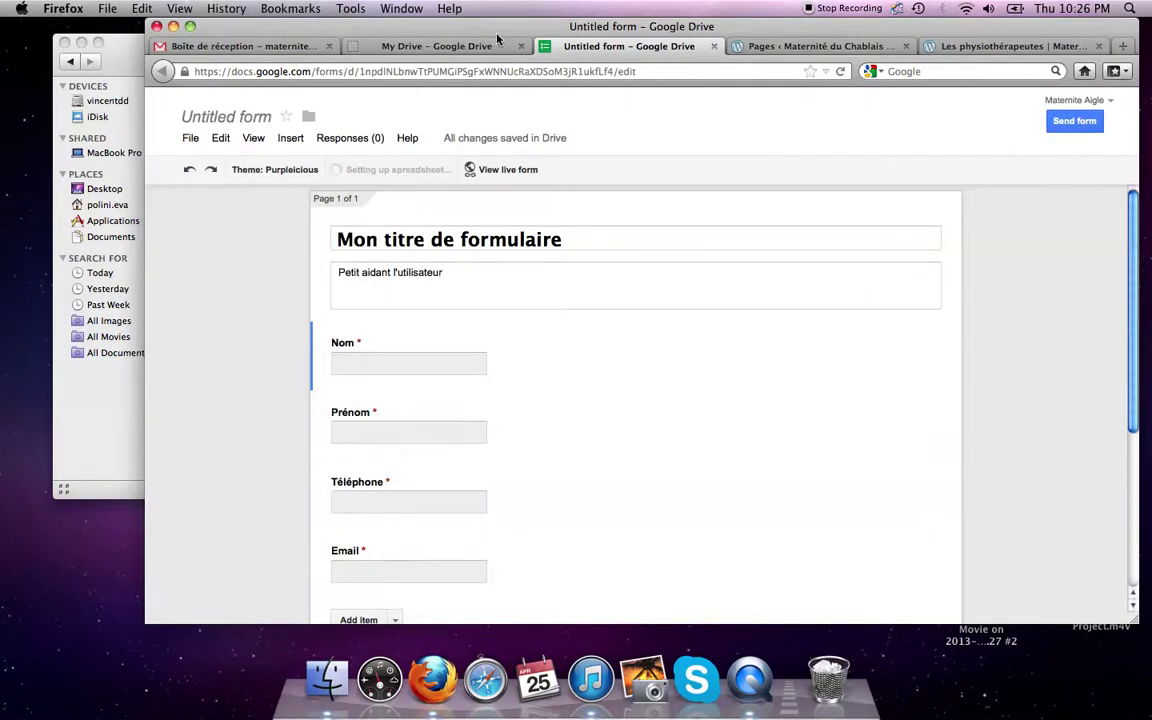
- Add a WordPress page titled 'Mon questionnaire' with the form's iframe code pasted in
left_click(751, 50)
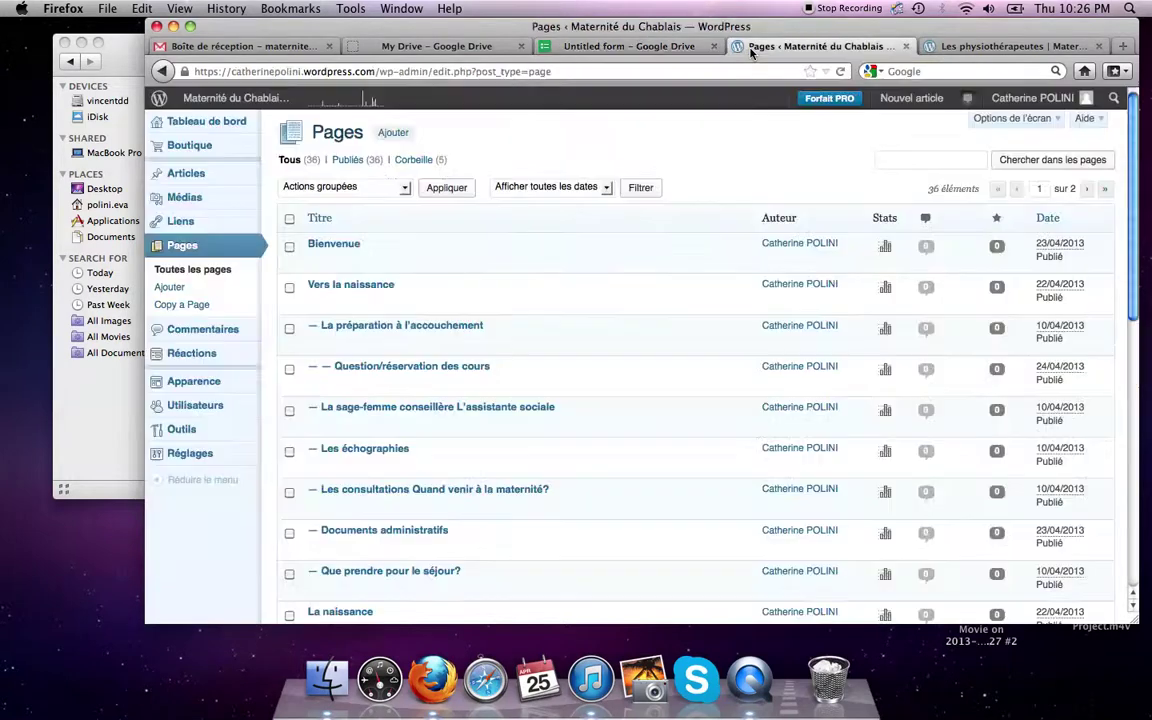
left_click(211, 288)
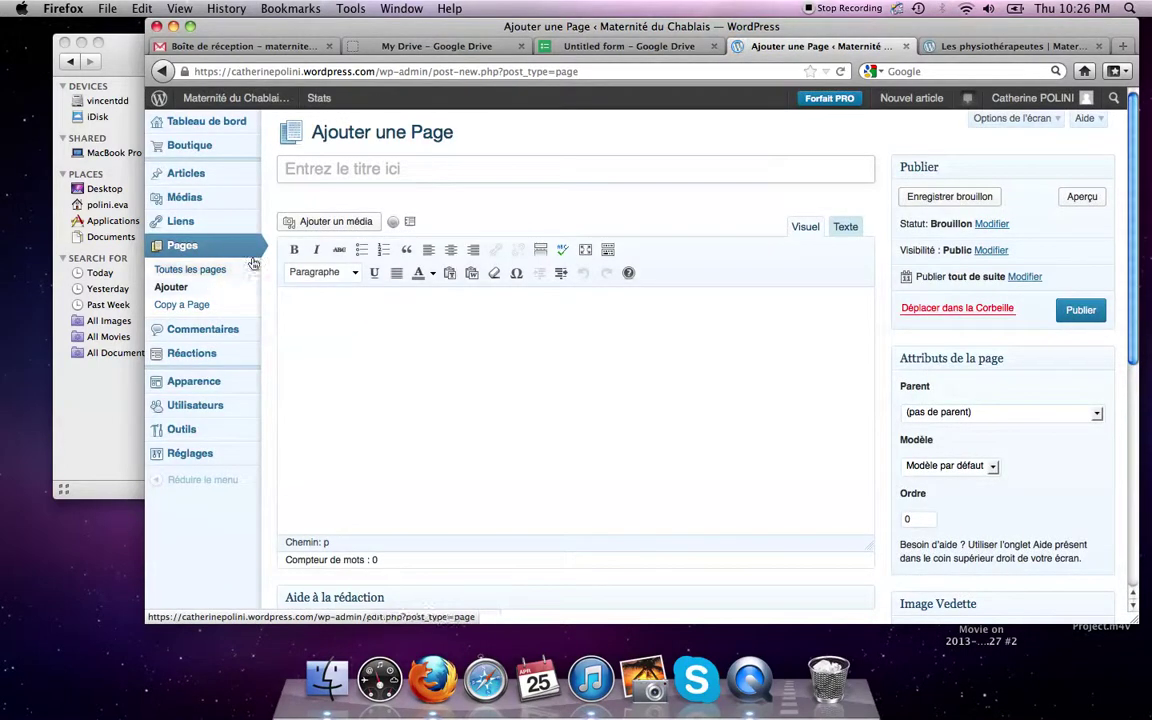
left_click(305, 176)
type("Mon questionnaire")
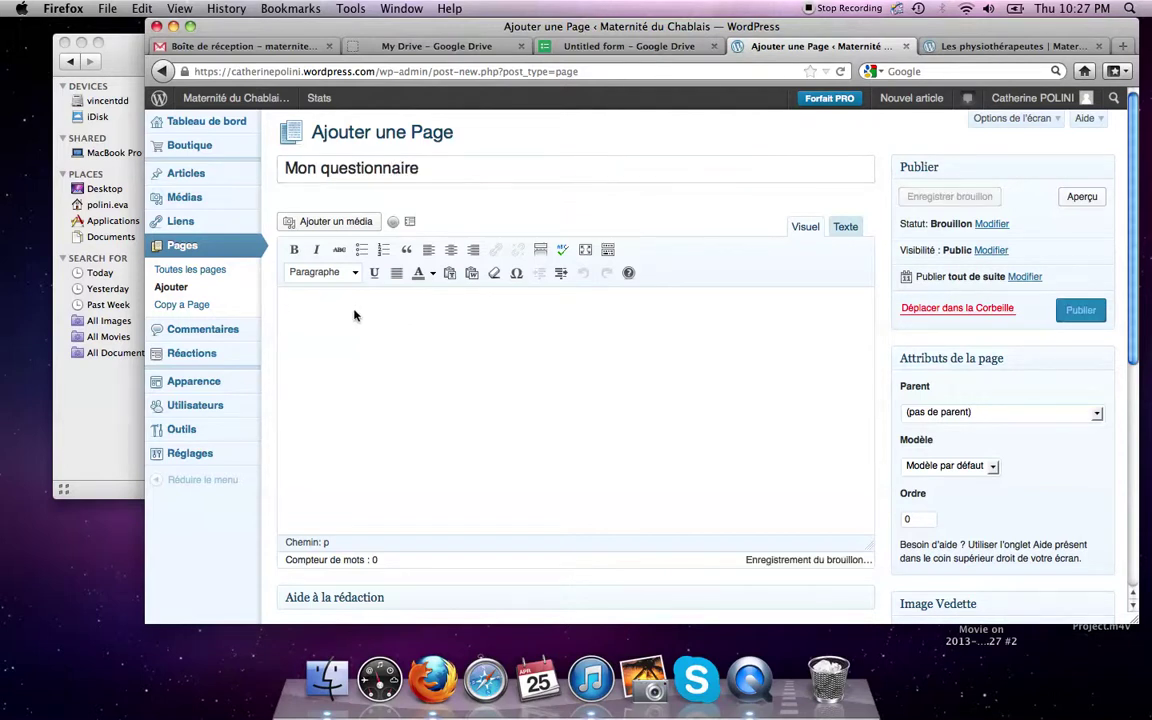
type("<iframe src=\"https://docs.google.com/forms/d/1npdlNLbnwTtPUMGiPSgFxWNNUcRaXDSoM3jR1ukfLf4/viewform?embedded=true\" width=\"760\" height=\"500\" frameborder=\"0\" marginheight=\"0\" marginwidth=\"0\">Loading...</iframe>")
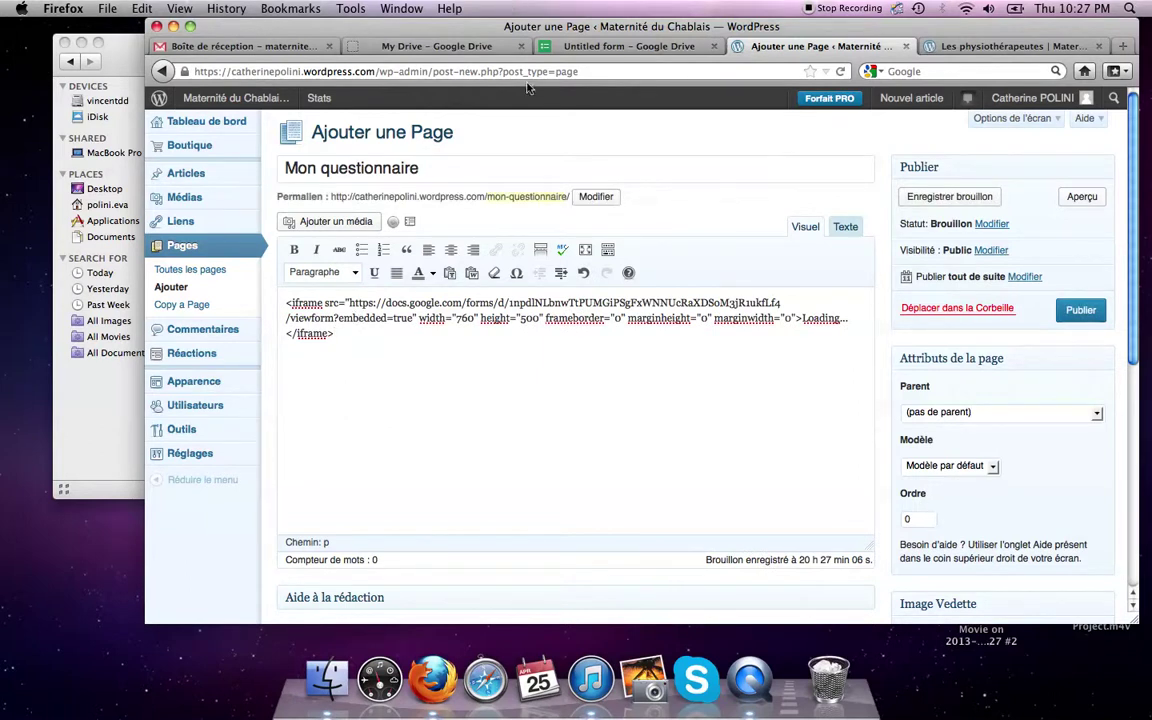
- Make Les physiothérapeutes the parent page of Mon questionnaire and publish it
left_click(937, 412)
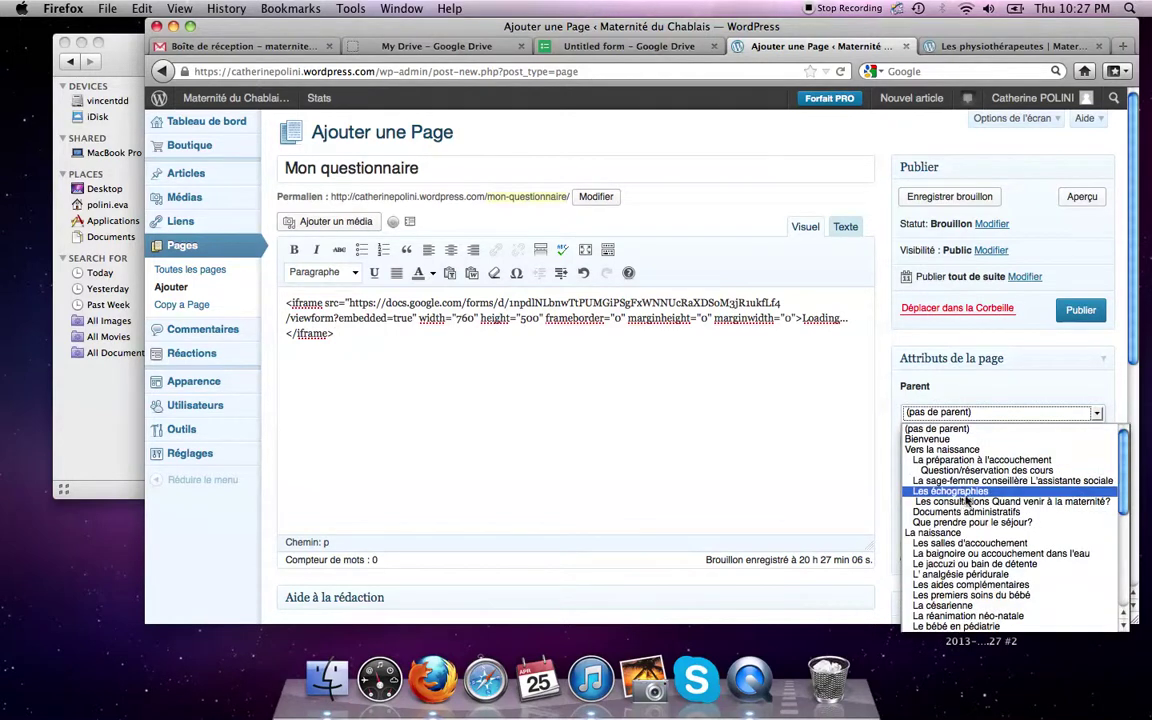
scroll(950, 465, "down", 6)
scroll(967, 500, "down", 1)
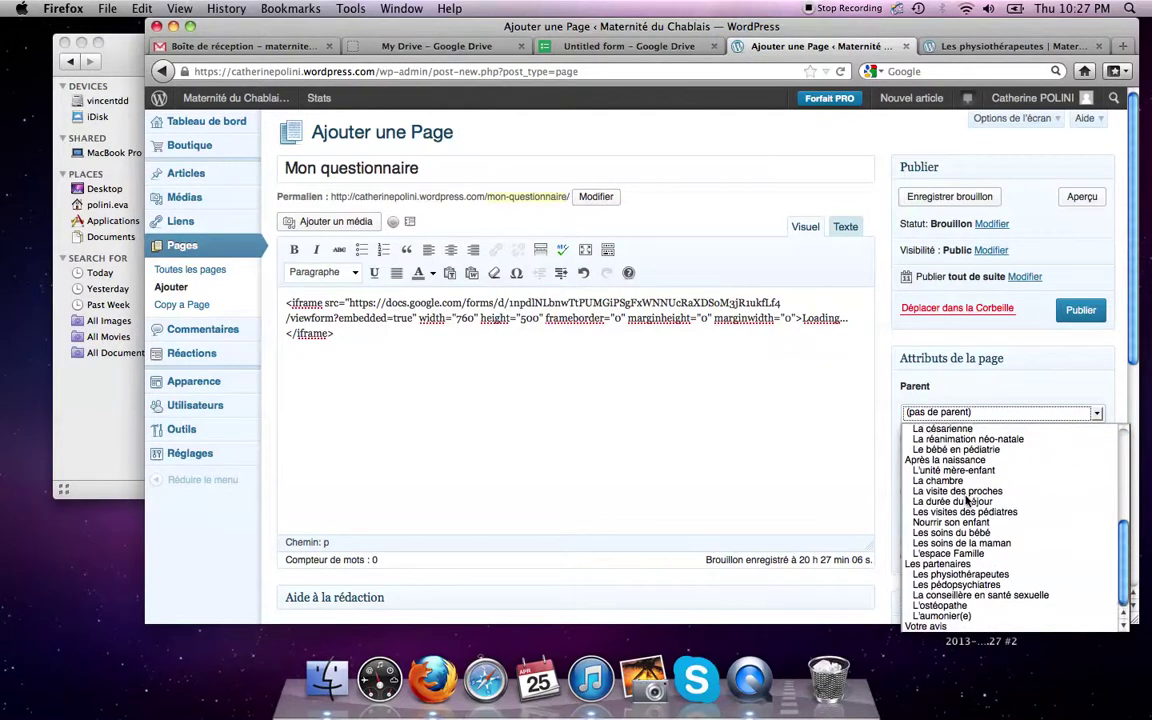
left_click(970, 576)
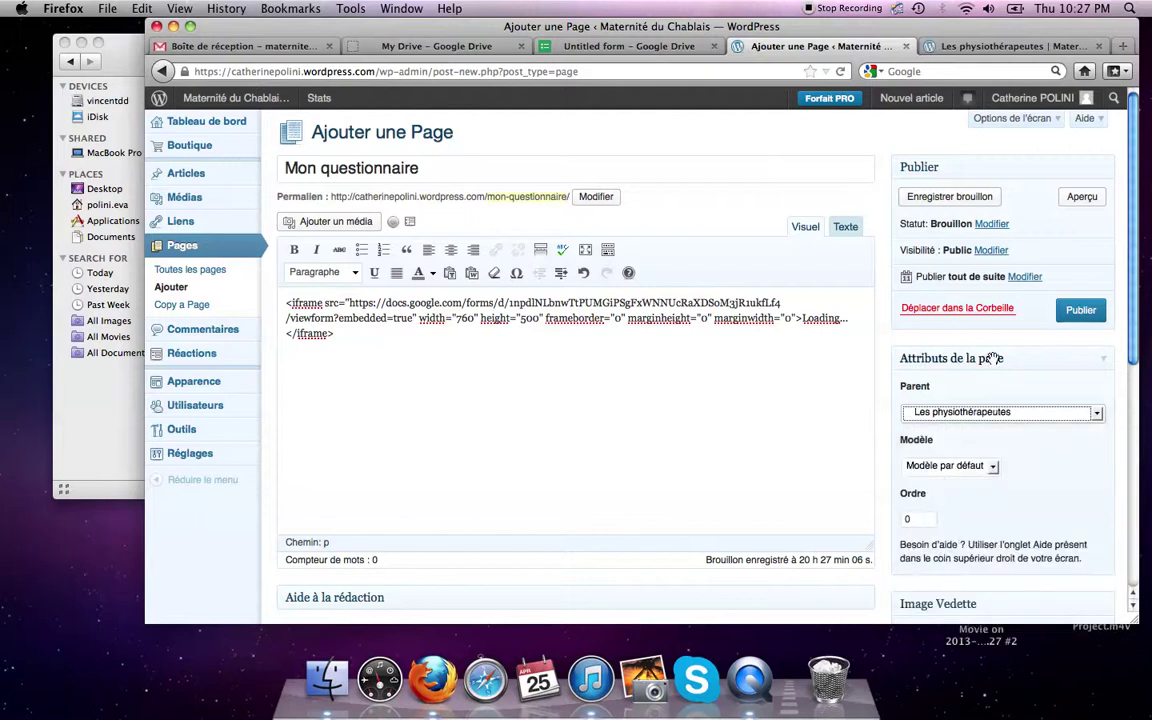
left_click(1080, 311)
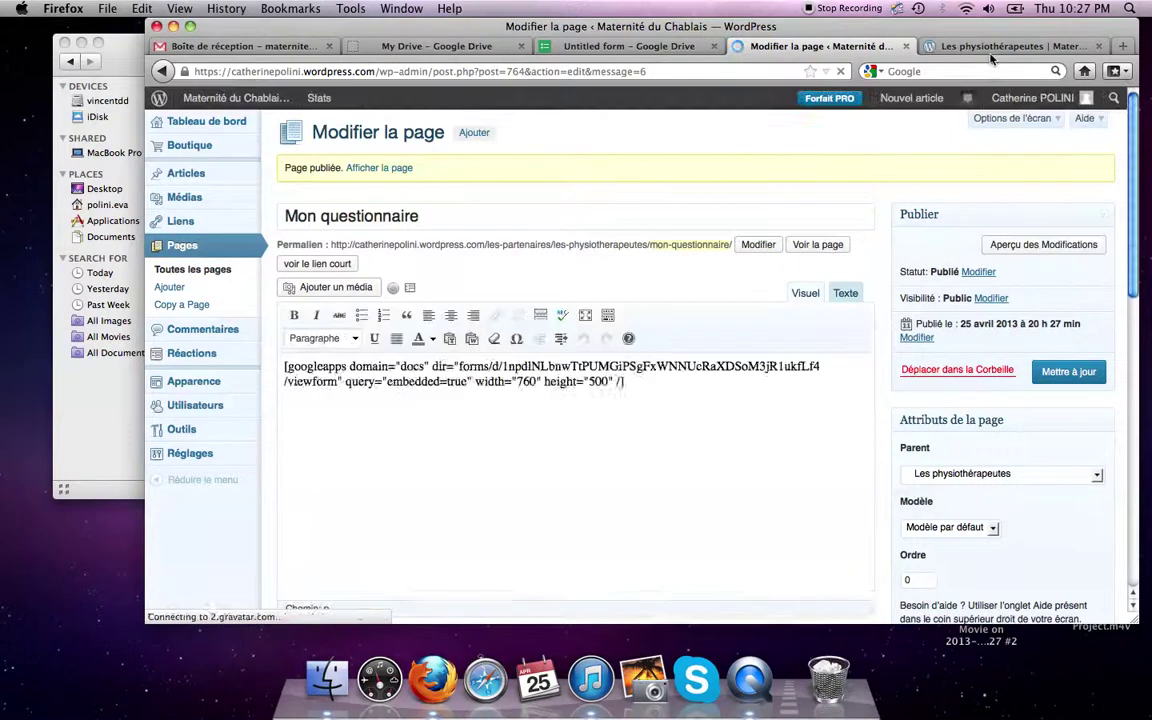
left_click(996, 48)
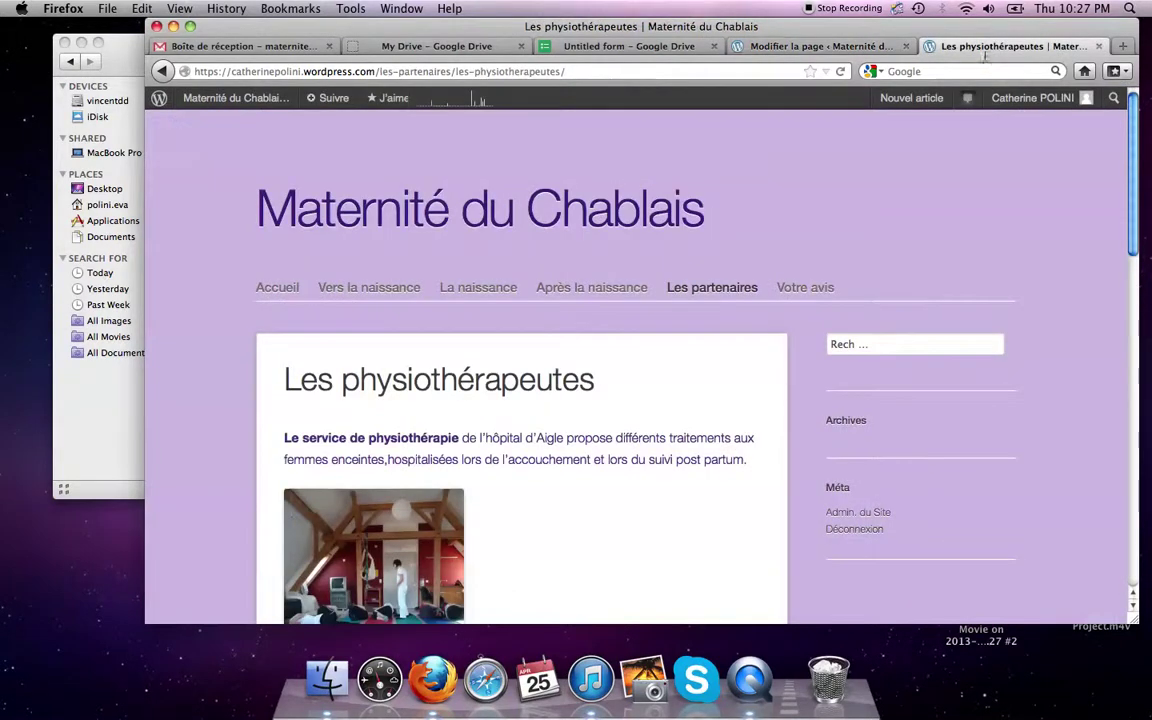
left_click(708, 285)
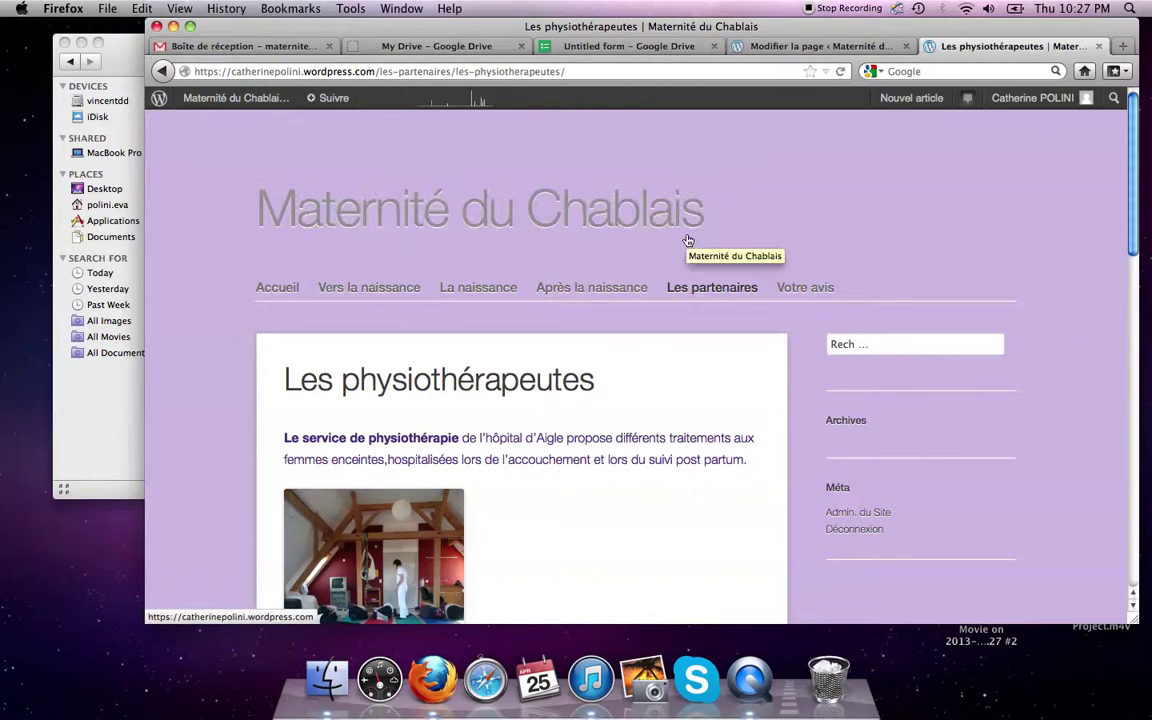
mouse_move(708, 287)
mouse_move(712, 314)
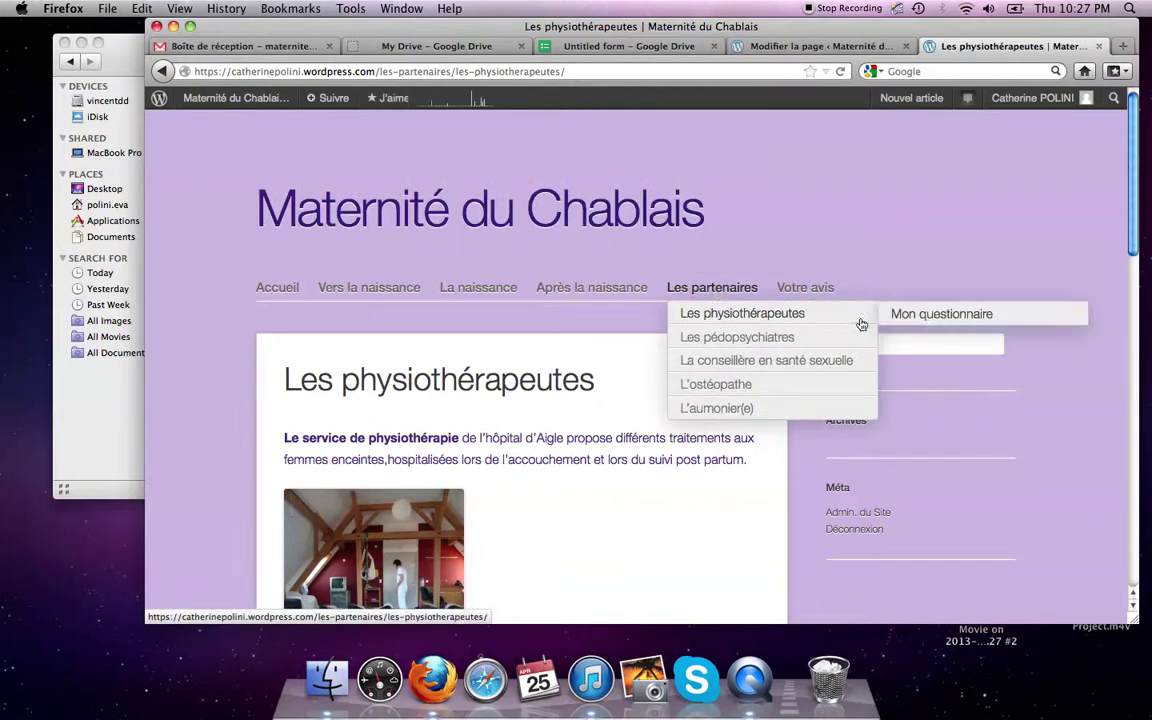
left_click(895, 317)
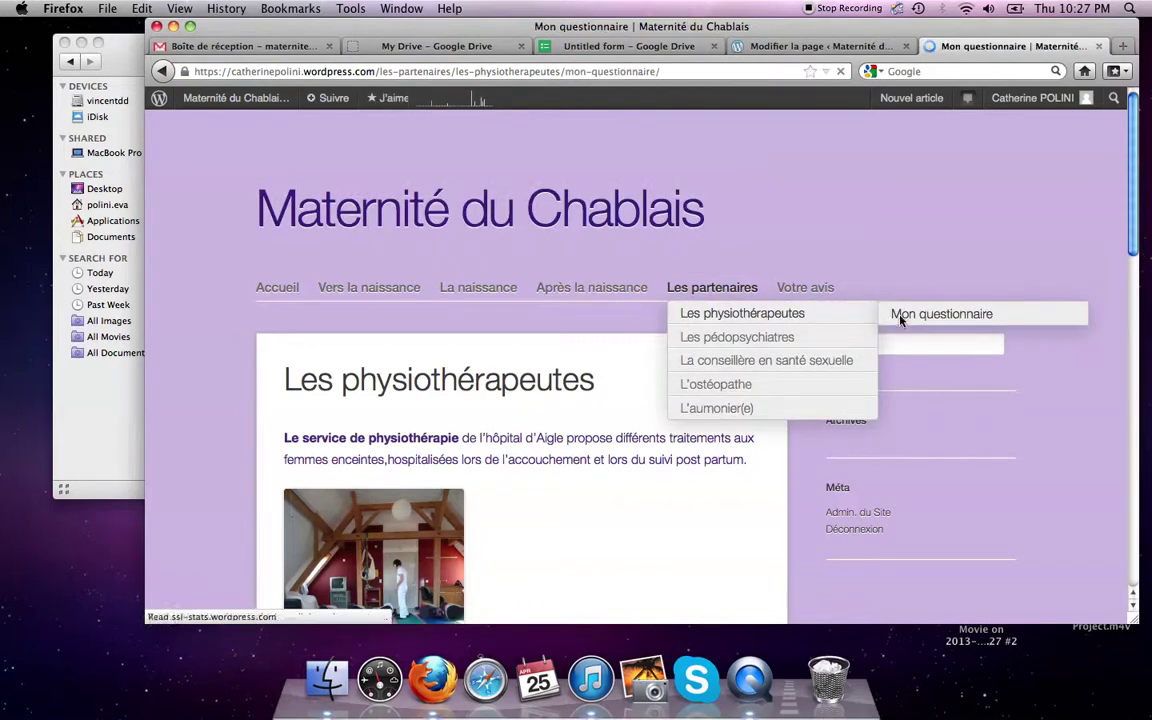
scroll(660, 338, "down", 8)
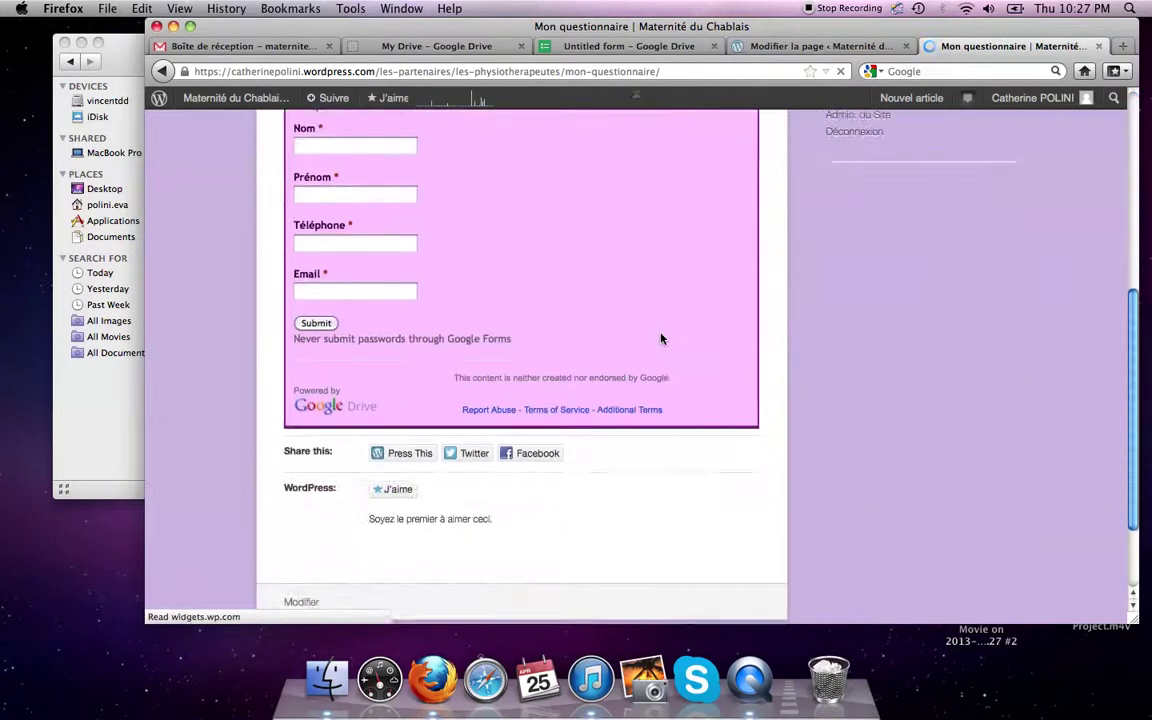
scroll(660, 338, "up", 4)
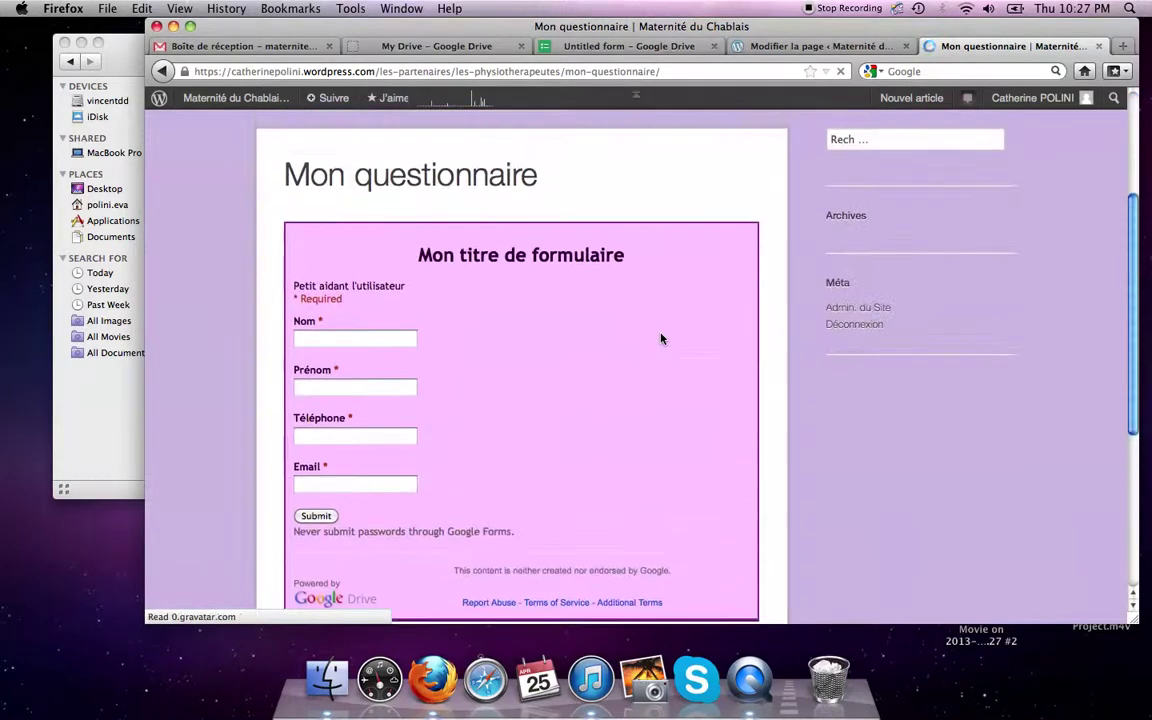
left_click(740, 46)
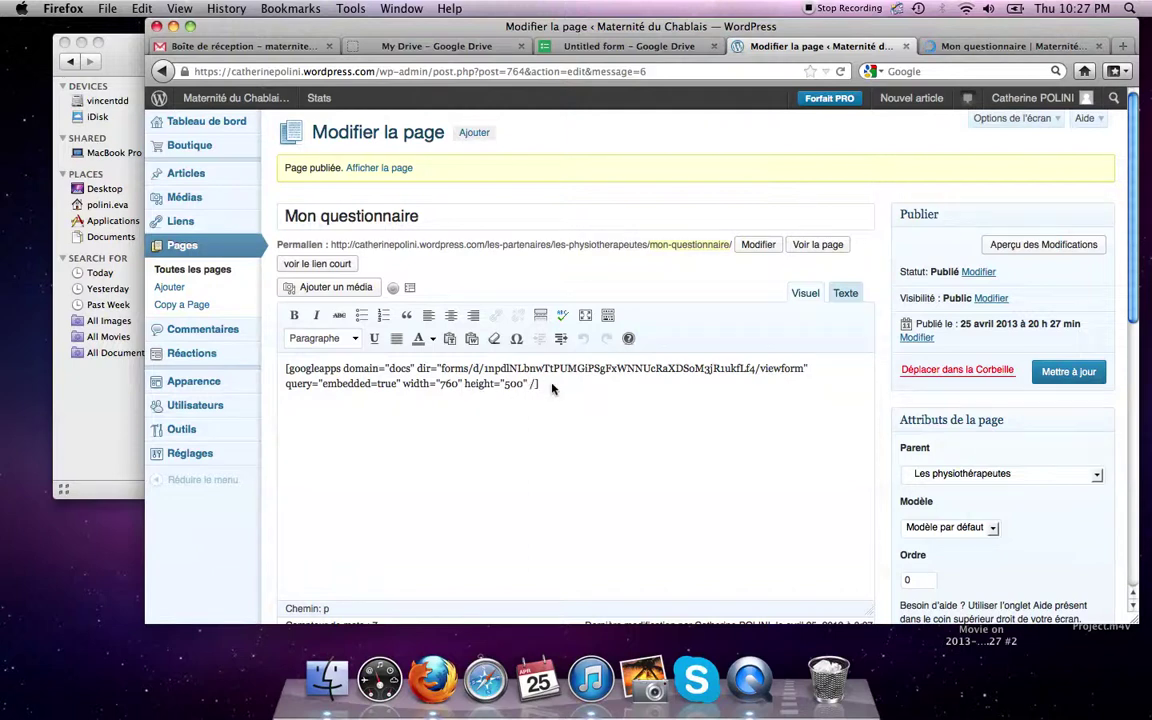
- Select the shortcode's height value, then review the embedded form on the live page
left_click_drag(545, 393, 465, 390)
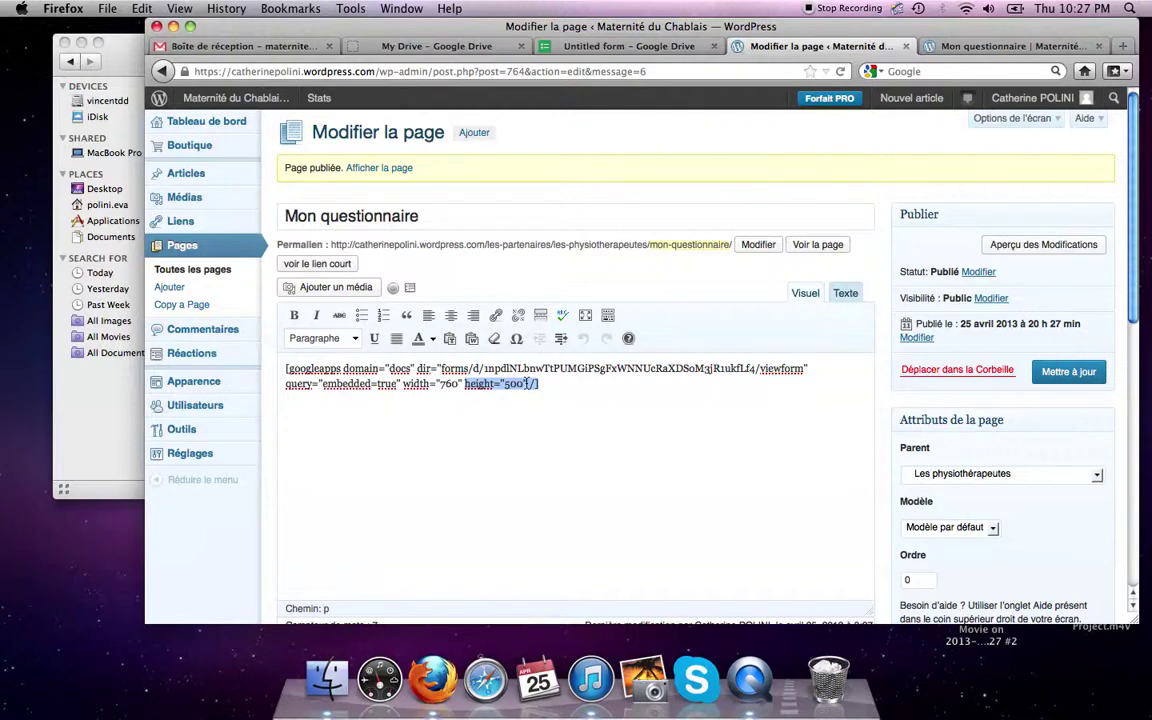
left_click(1000, 46)
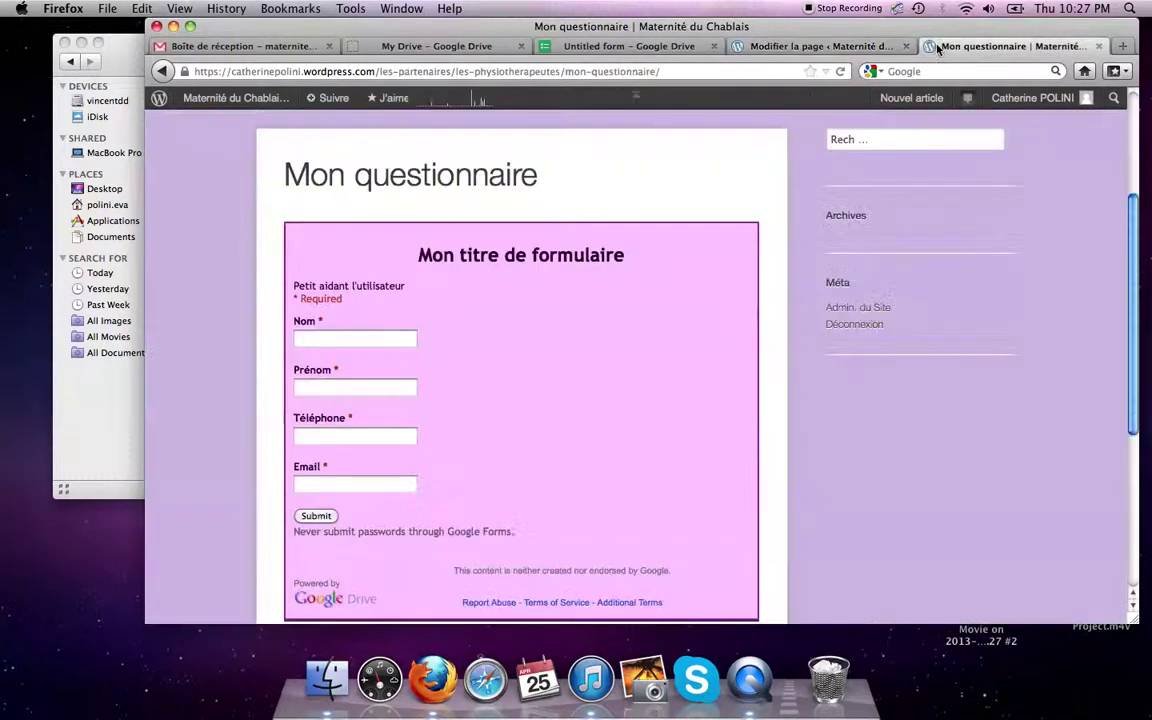
scroll(533, 230, "down", 5)
scroll(533, 230, "up", 10)
scroll(533, 230, "down", 5)
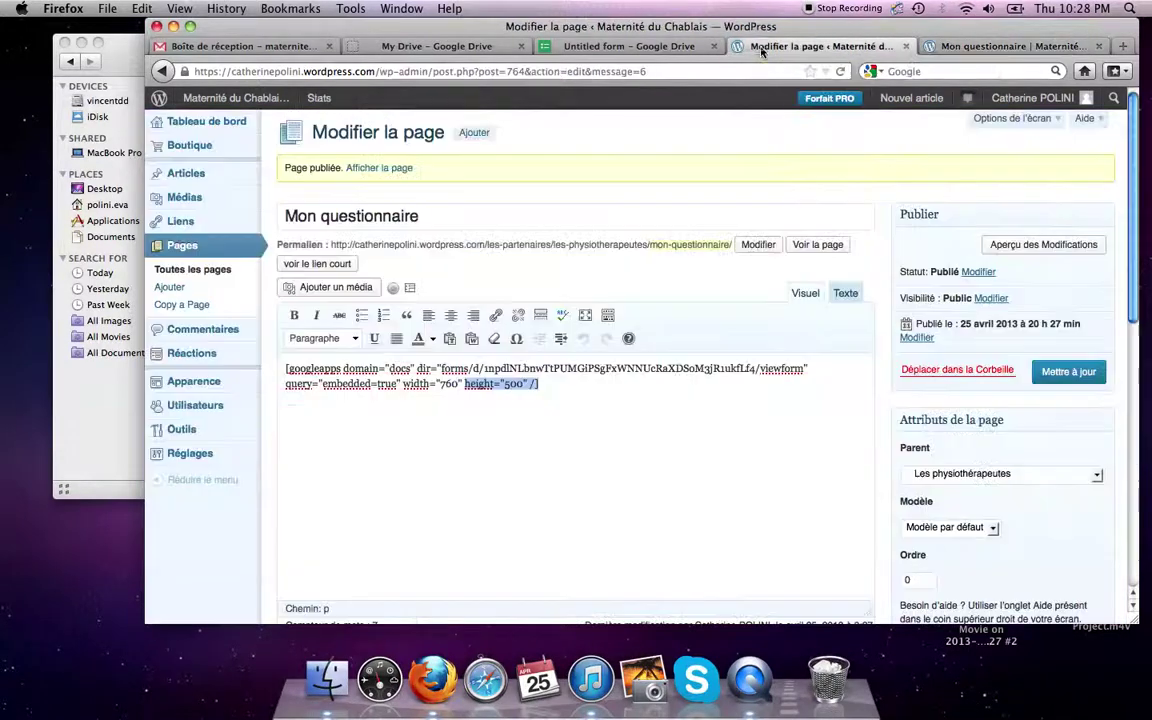
- Deselect the height text in the editor and return to the live Mon questionnaire page
left_click(761, 46)
left_click(526, 383)
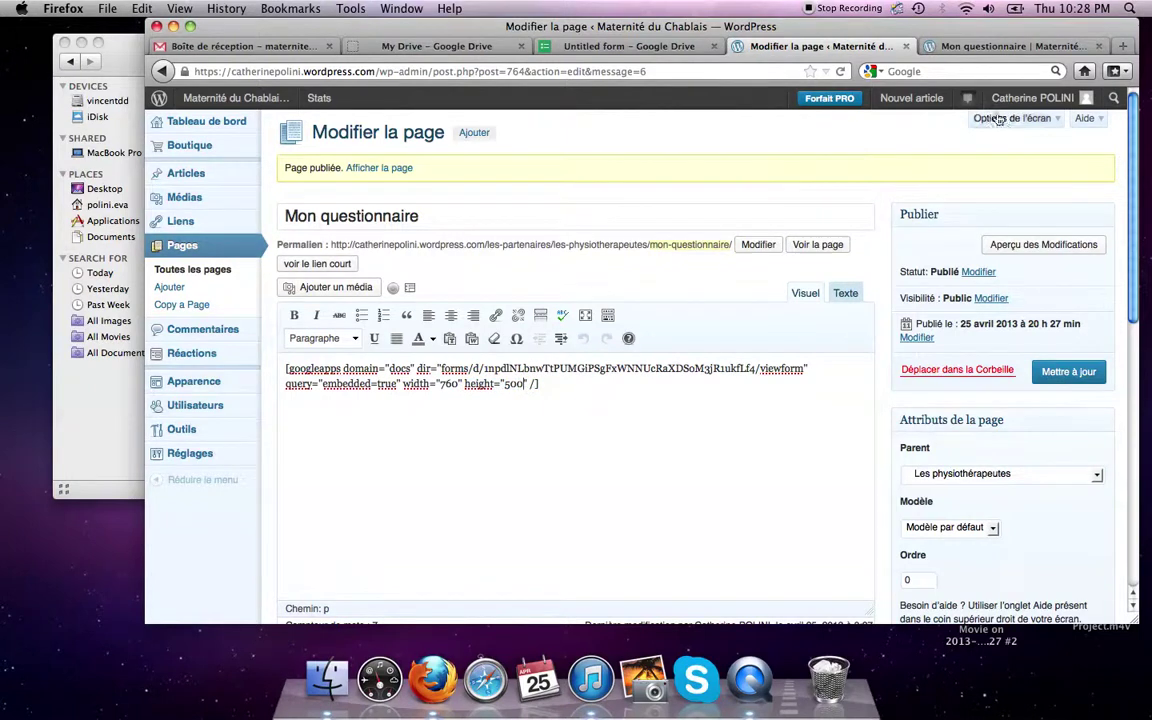
left_click(950, 46)
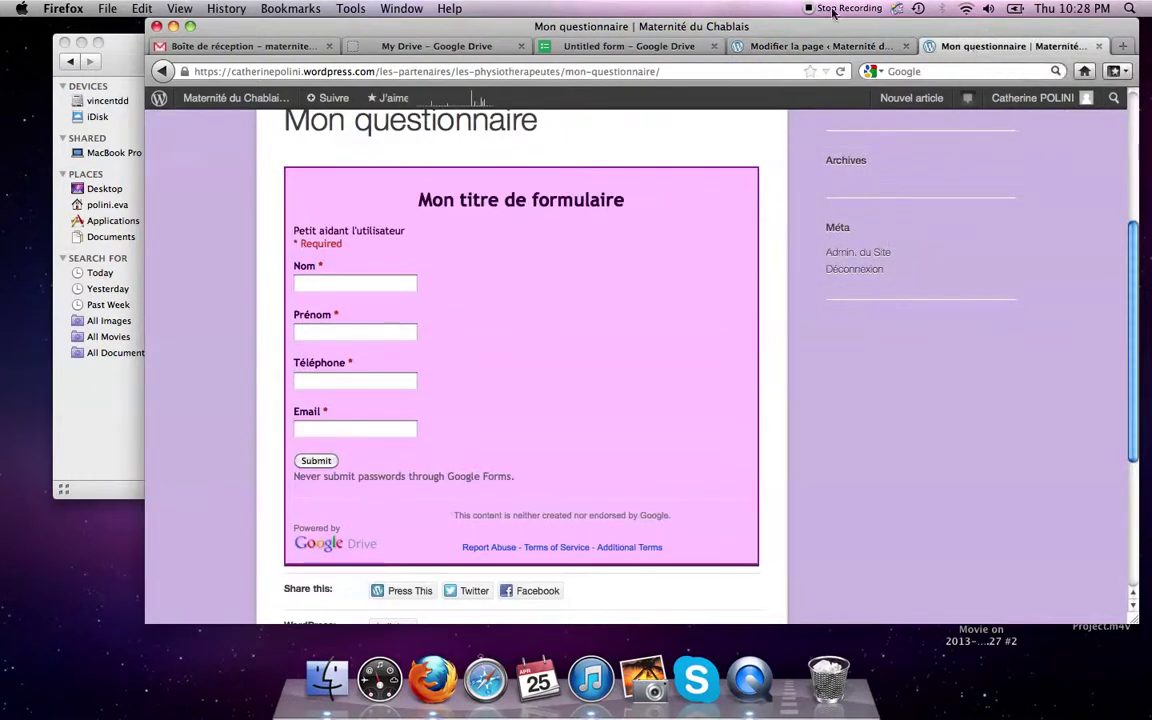